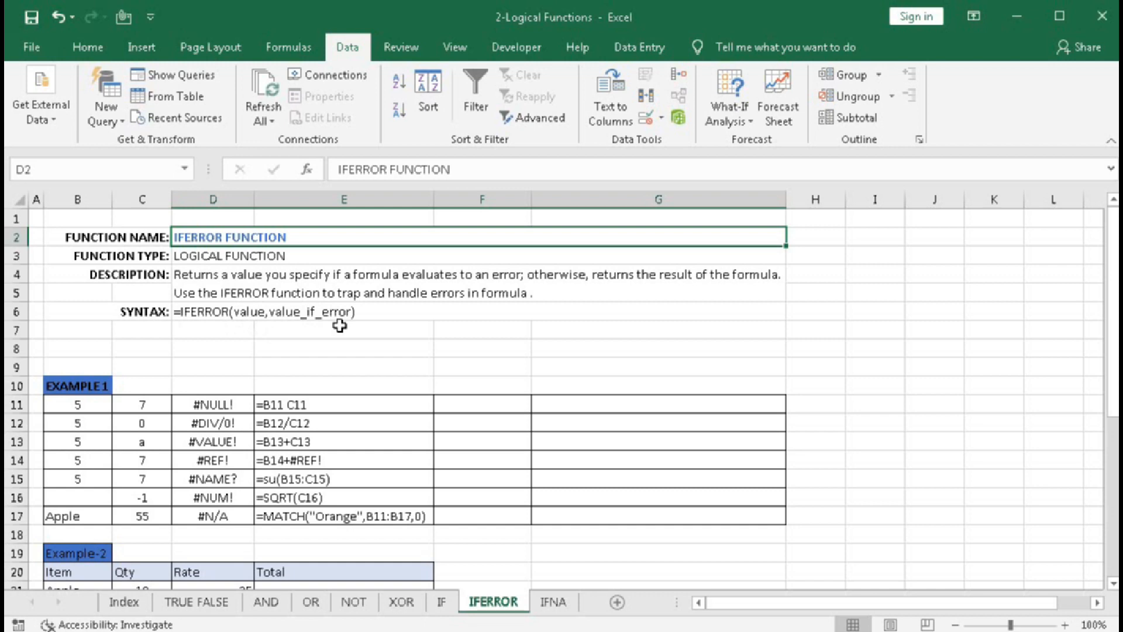
- Examine the error cells D11:D17 in Example 1 and the formulas listed beside them in column E
scroll(339, 326, down, 4)
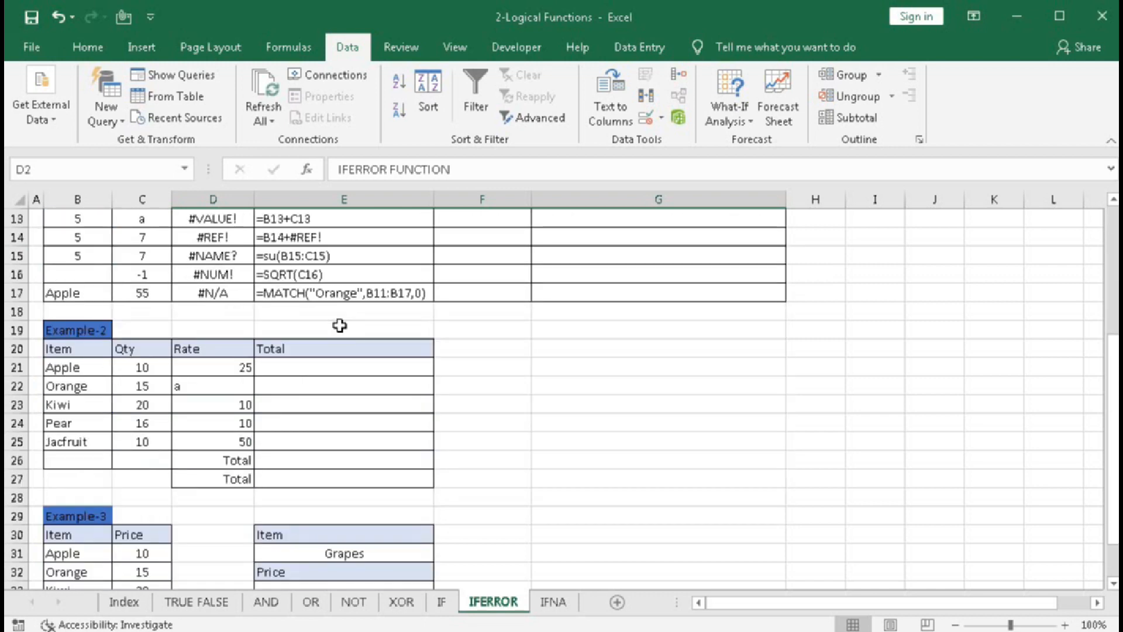
scroll(339, 325, up, 3)
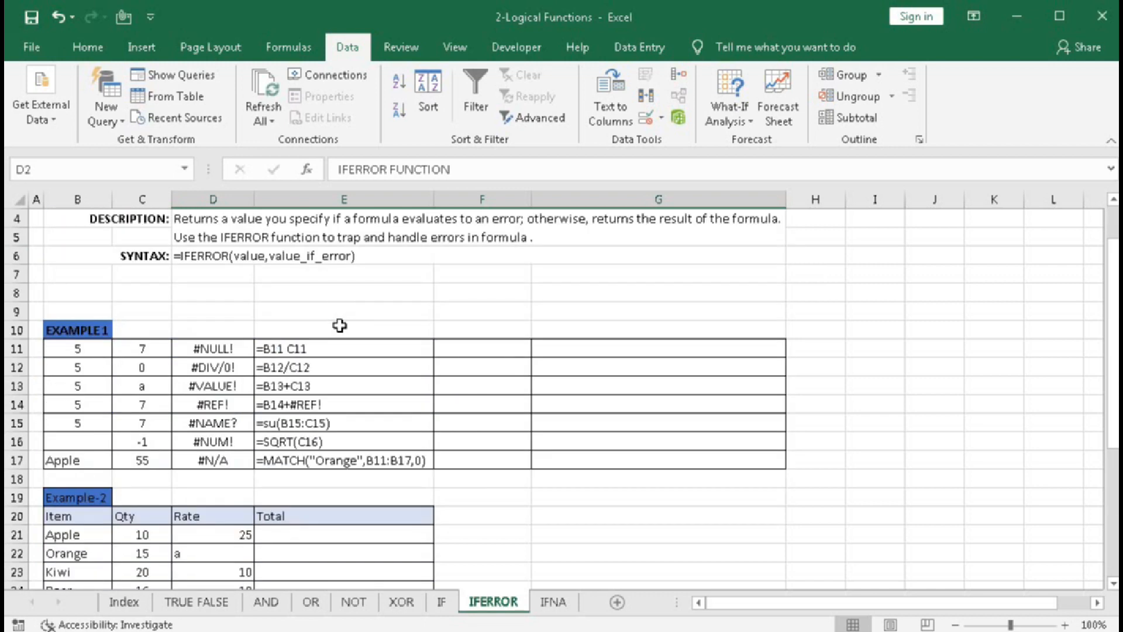
drag(222, 348, 216, 457)
click(225, 351)
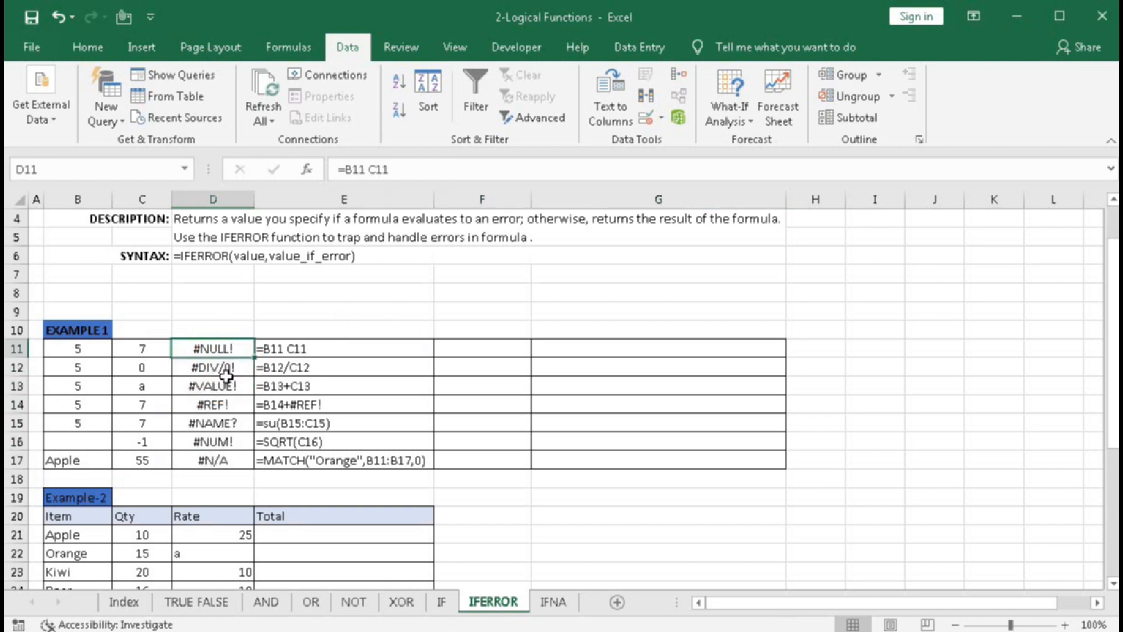
click(227, 367)
click(227, 387)
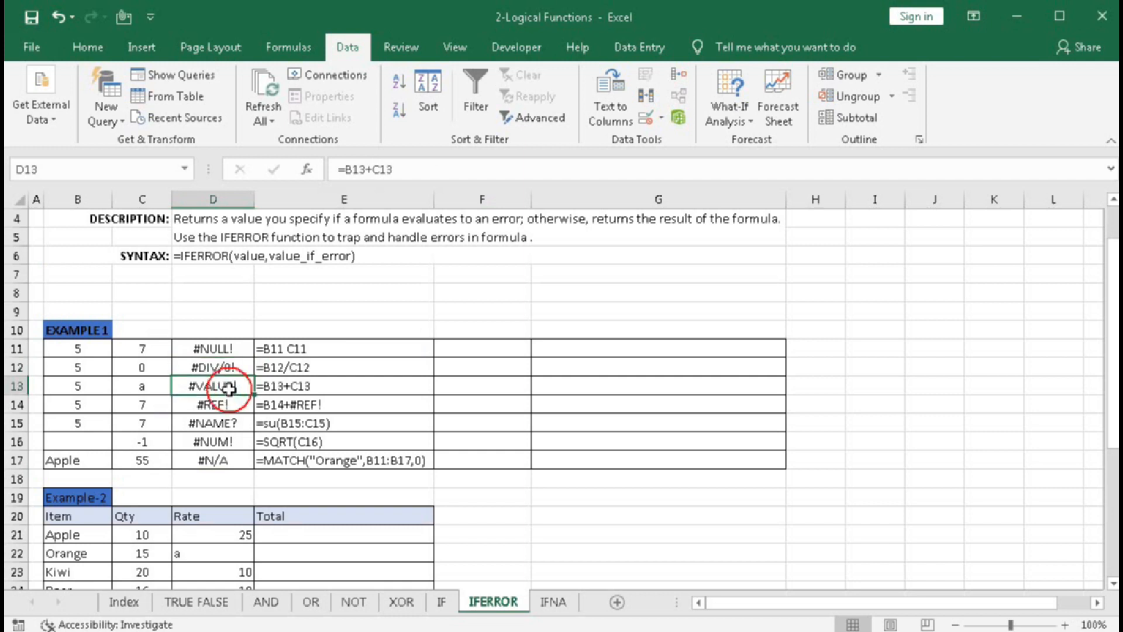
click(227, 402)
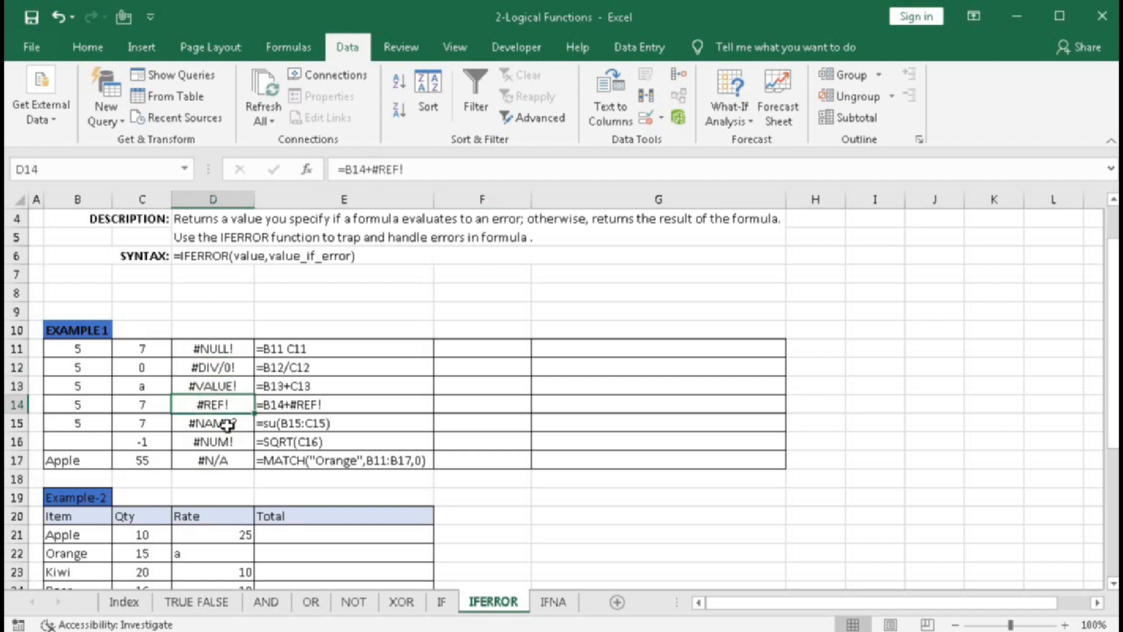
click(227, 425)
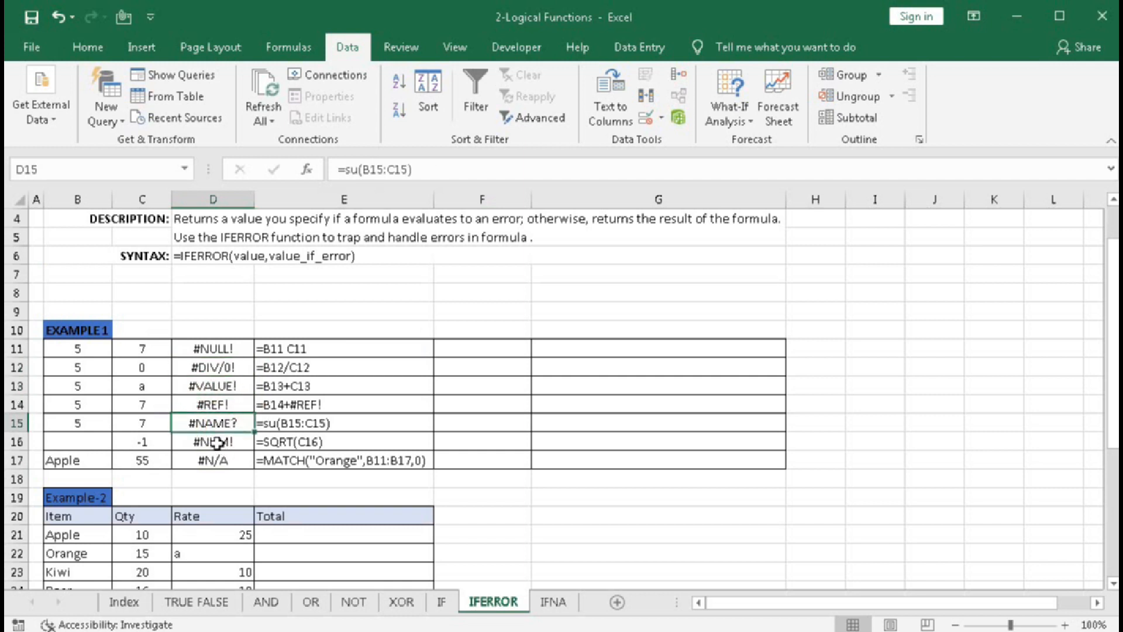
click(217, 445)
click(217, 464)
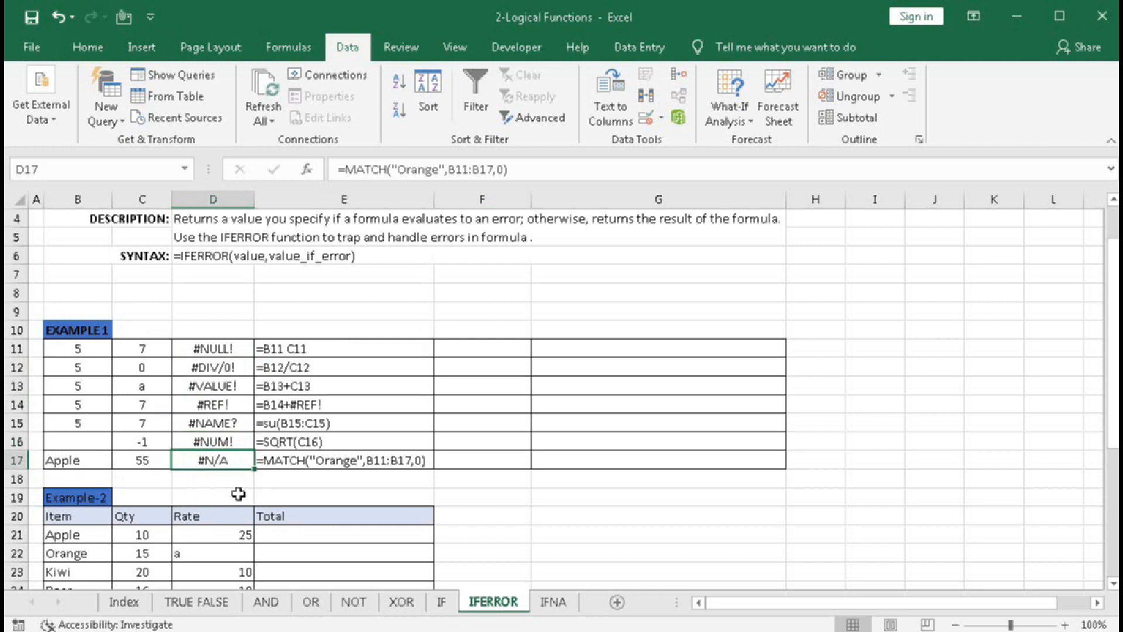
drag(223, 355, 217, 461)
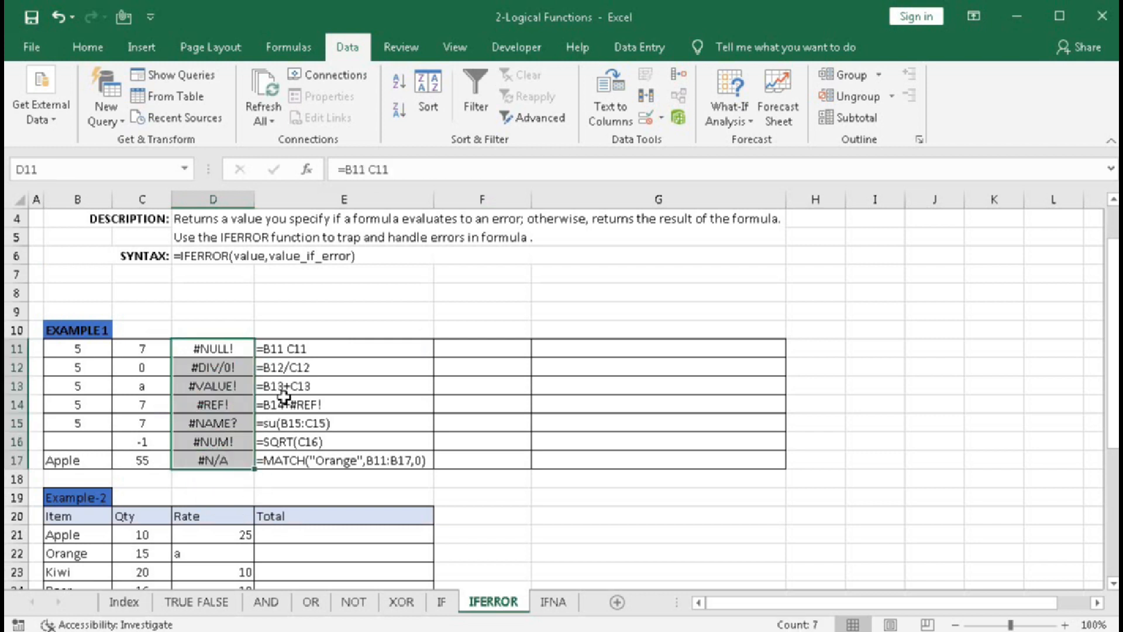
click(281, 351)
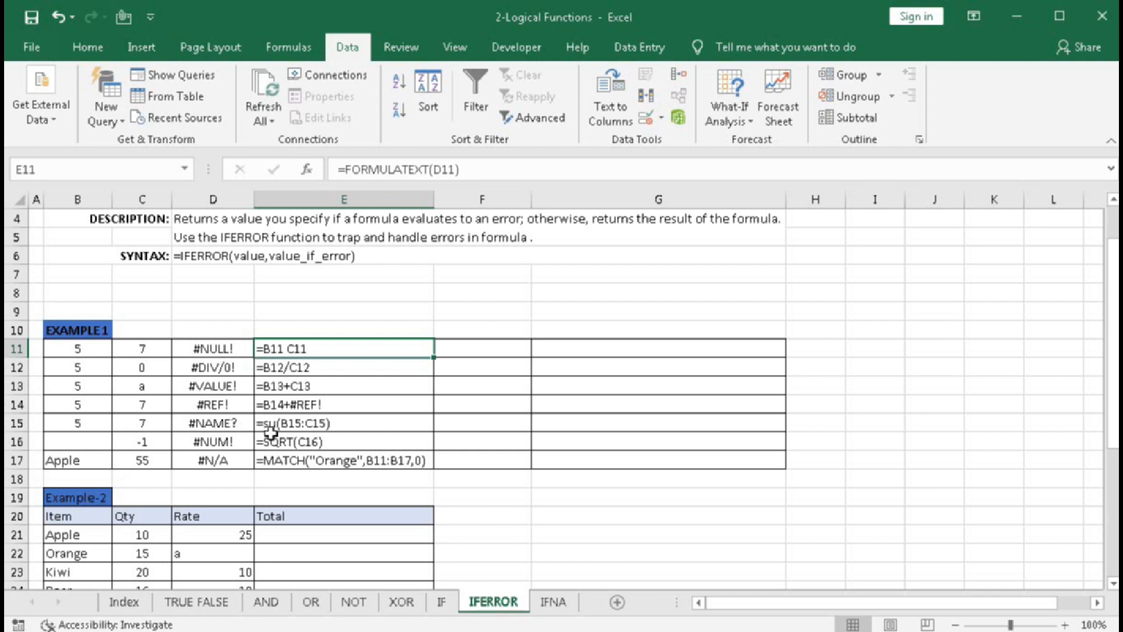
click(218, 419)
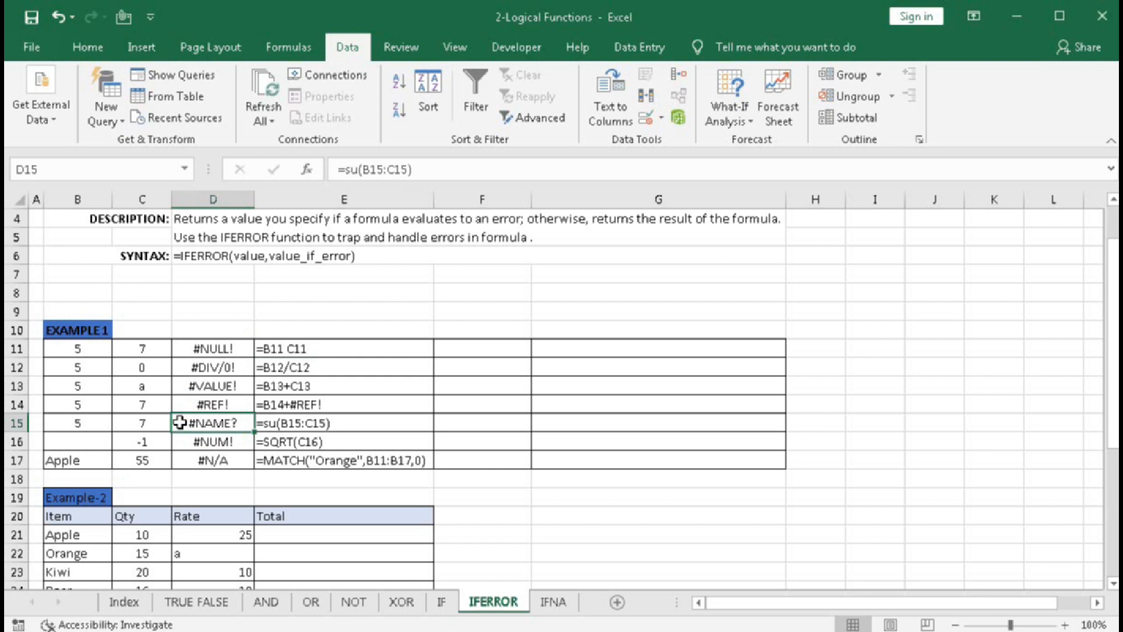
click(215, 444)
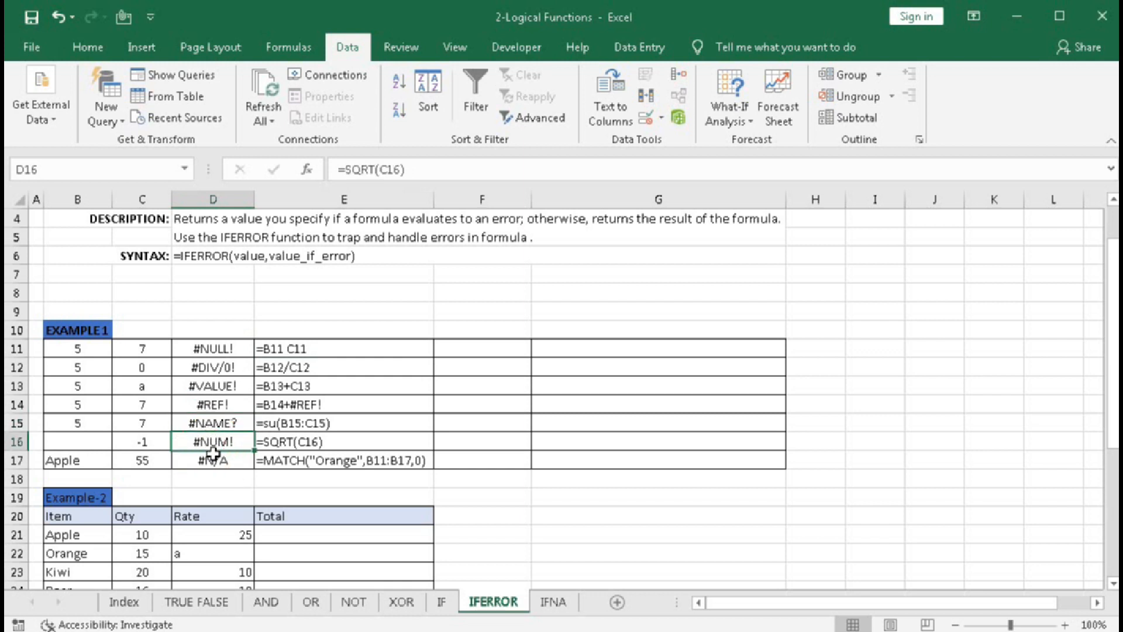
click(310, 441)
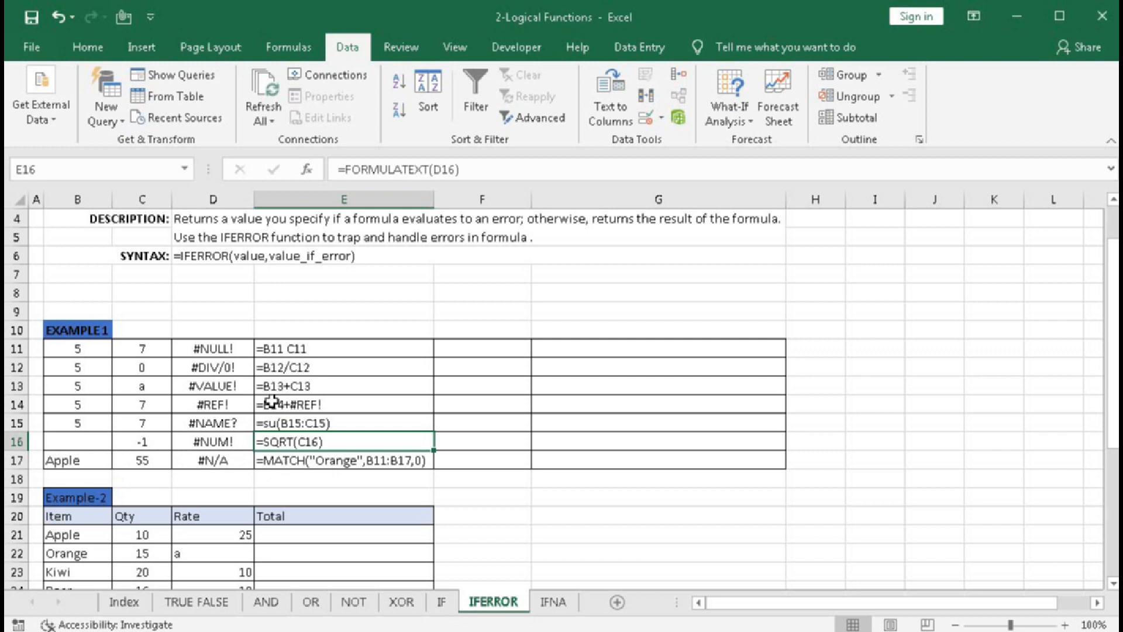
- Enter =IFERROR(B11 C11,"") in cell F11 to return blank text in place of the error
click(466, 351)
text(=i)
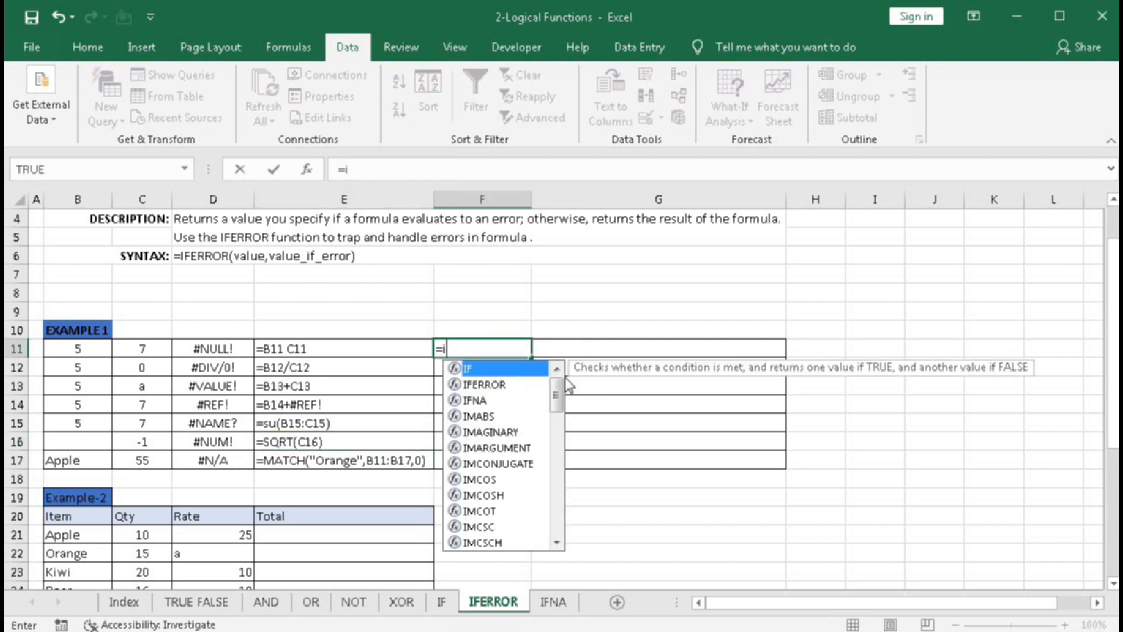
text(ferr)
key(Tab)
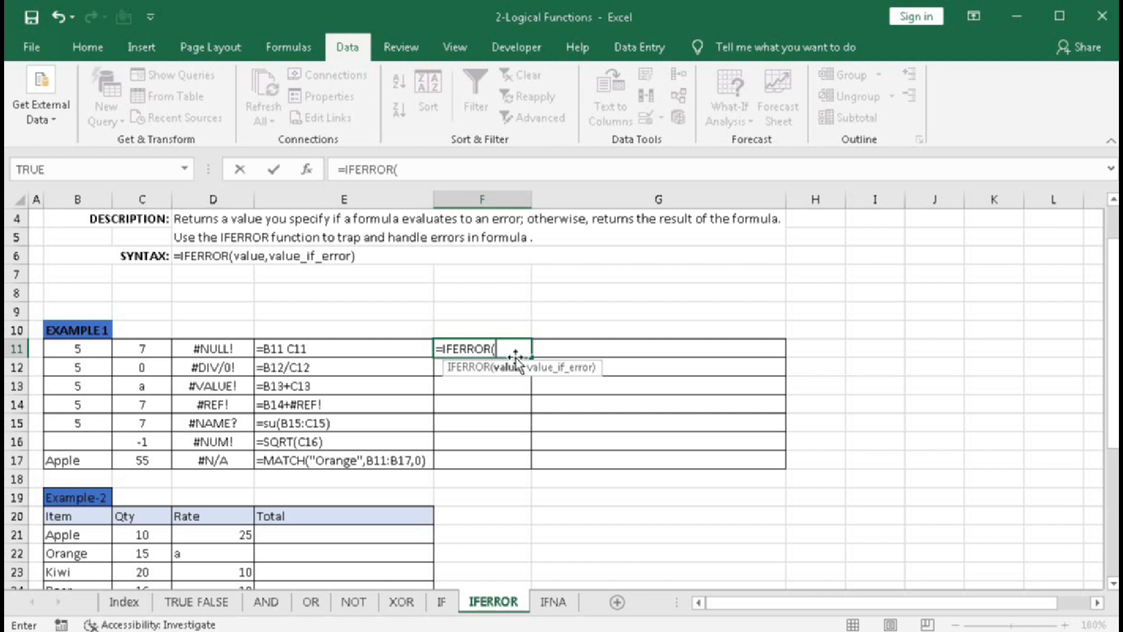
text(b)
key(BackSpace)
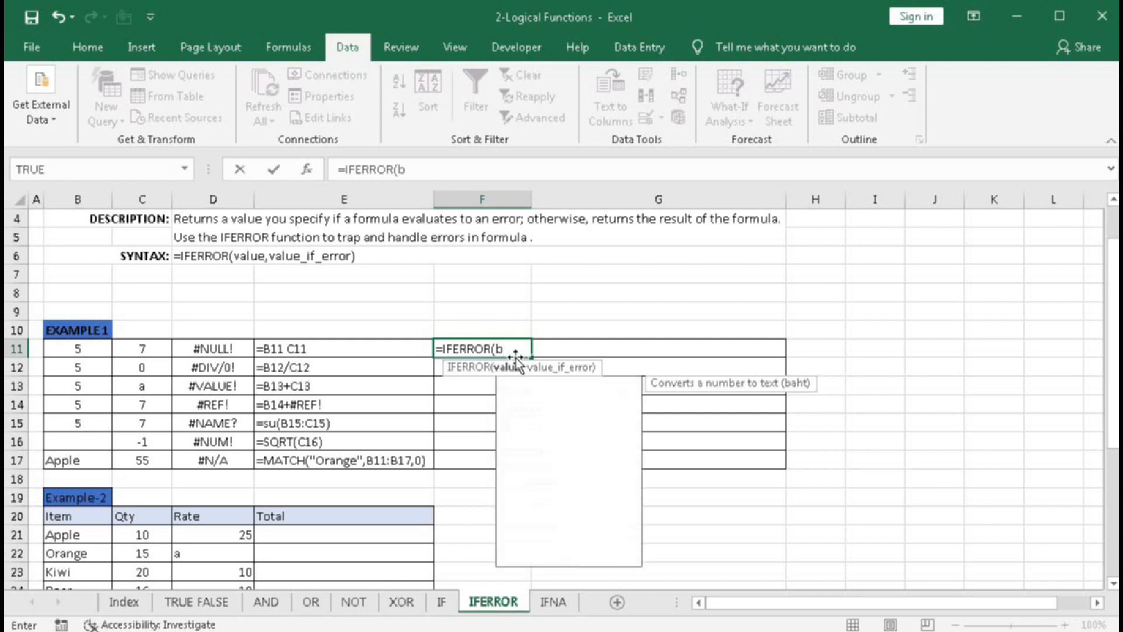
click(78, 352)
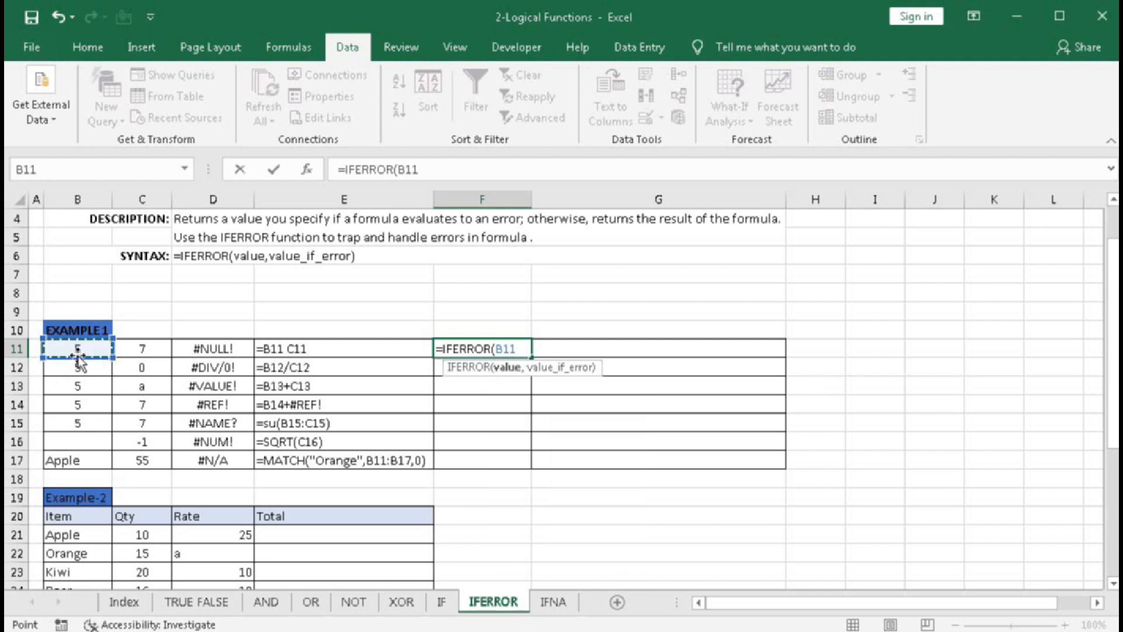
click(148, 349)
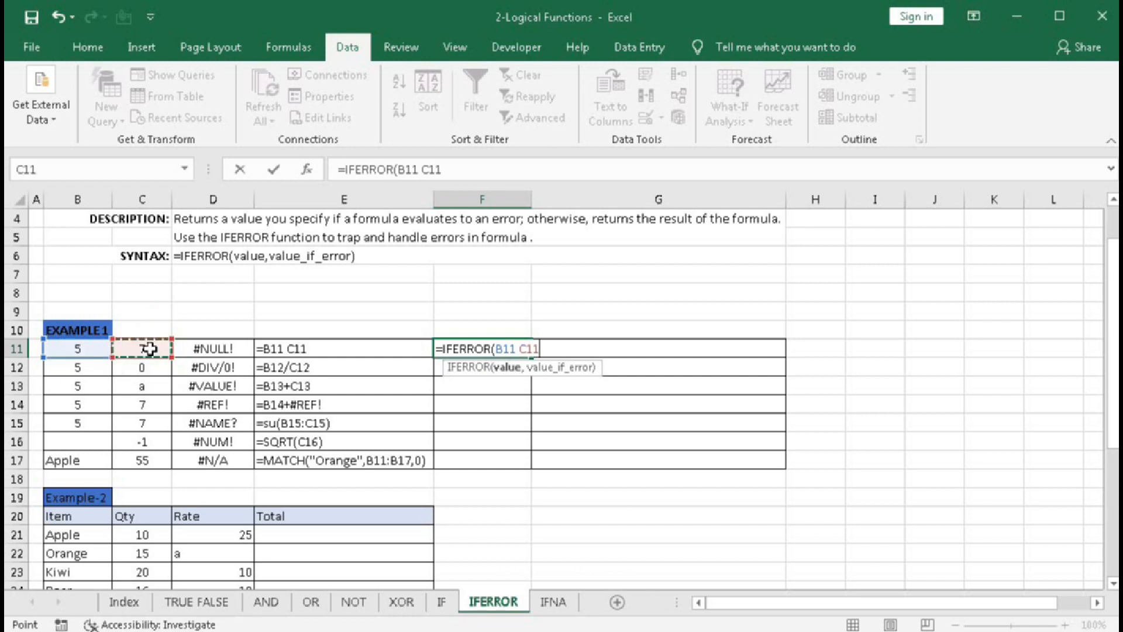
text(,)
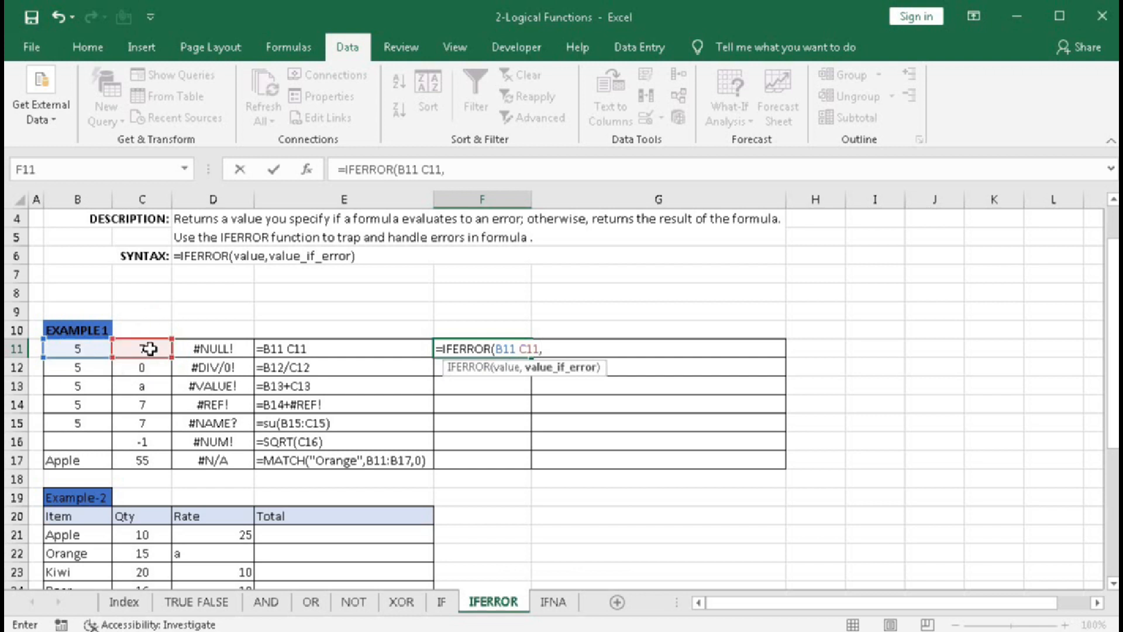
text("")
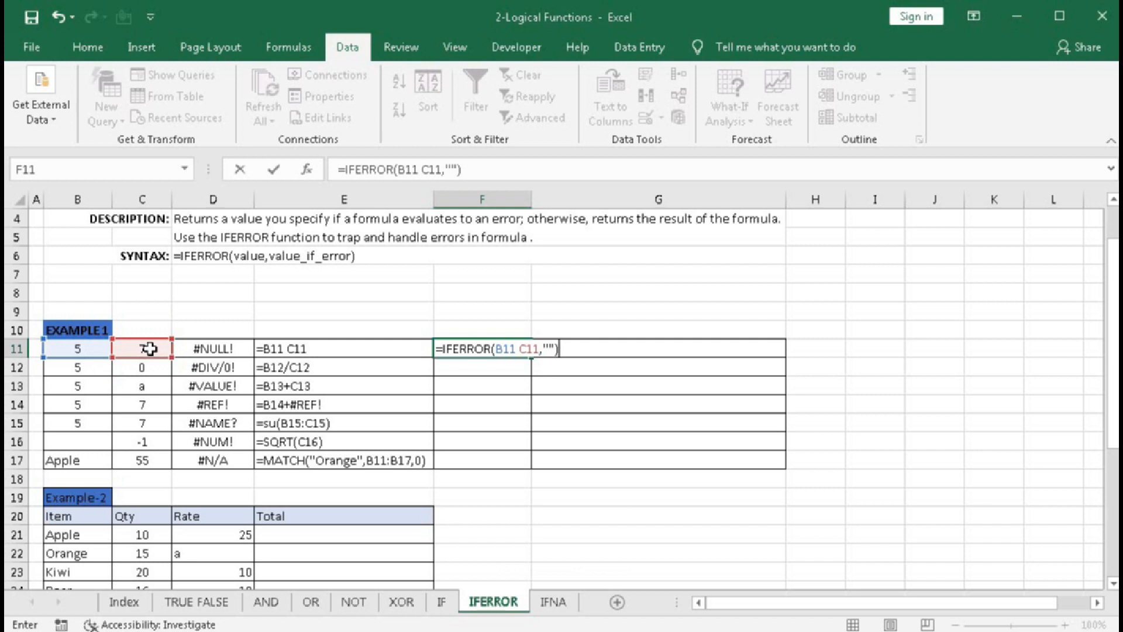
key(Return)
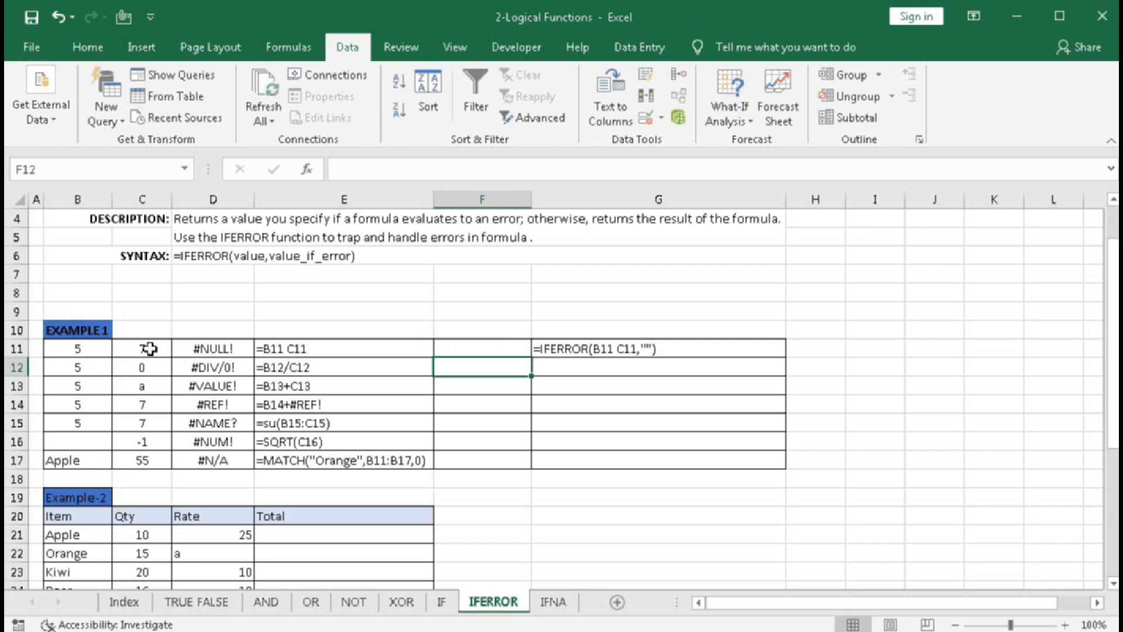
click(508, 351)
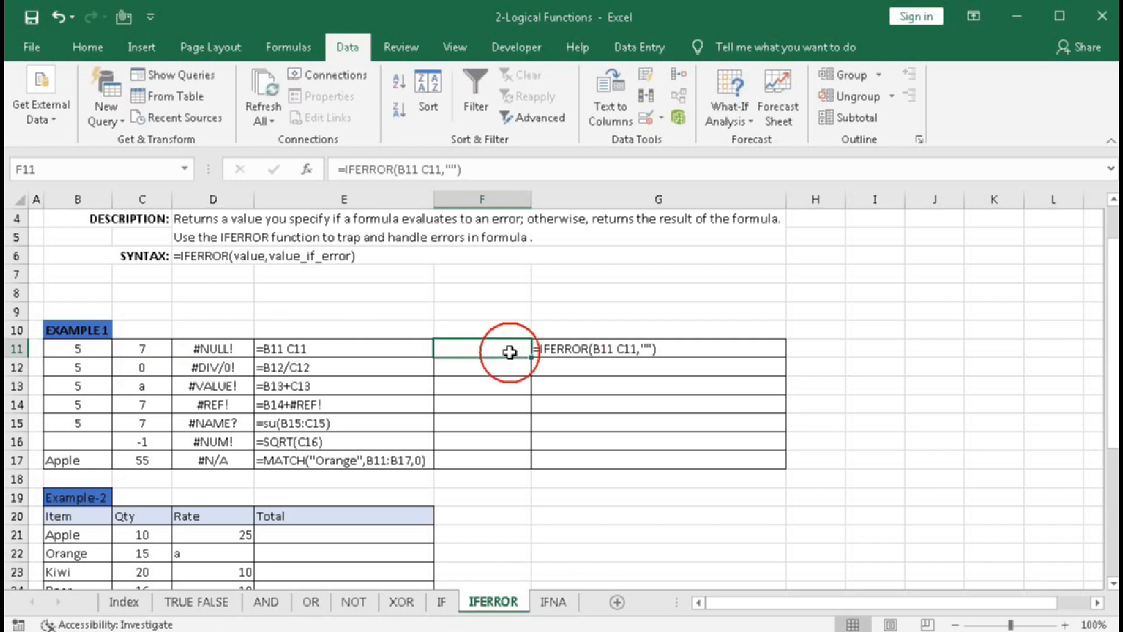
- Enter =IFERROR(B12/C12,"Divided by Zero") in cell F12 to replace the division error with a message
click(474, 366)
text(=ifer)
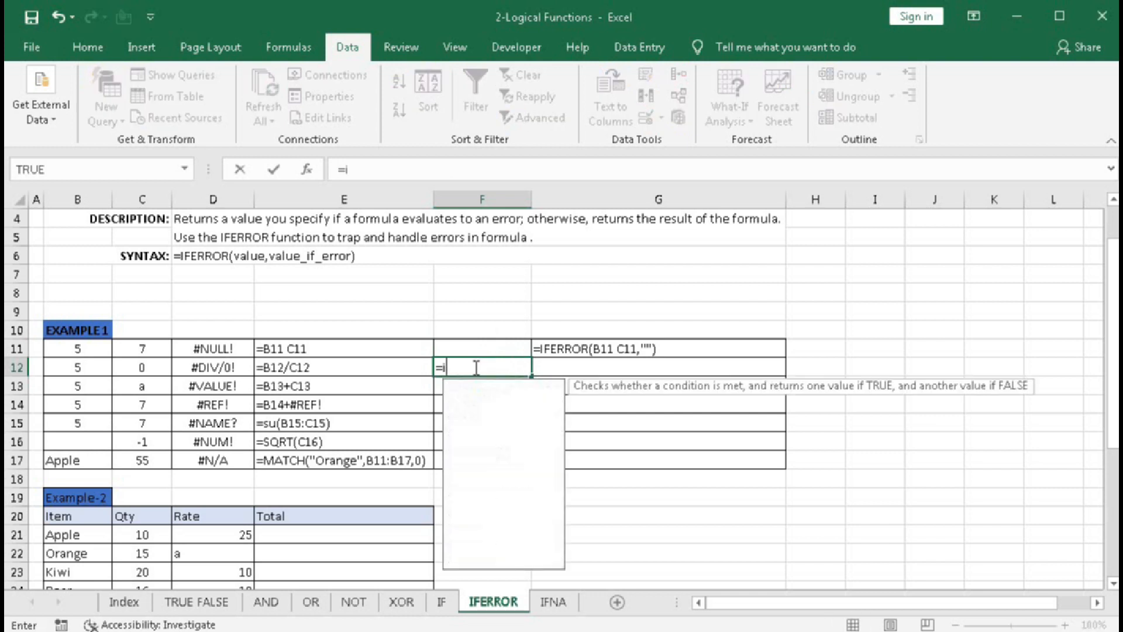
click(74, 375)
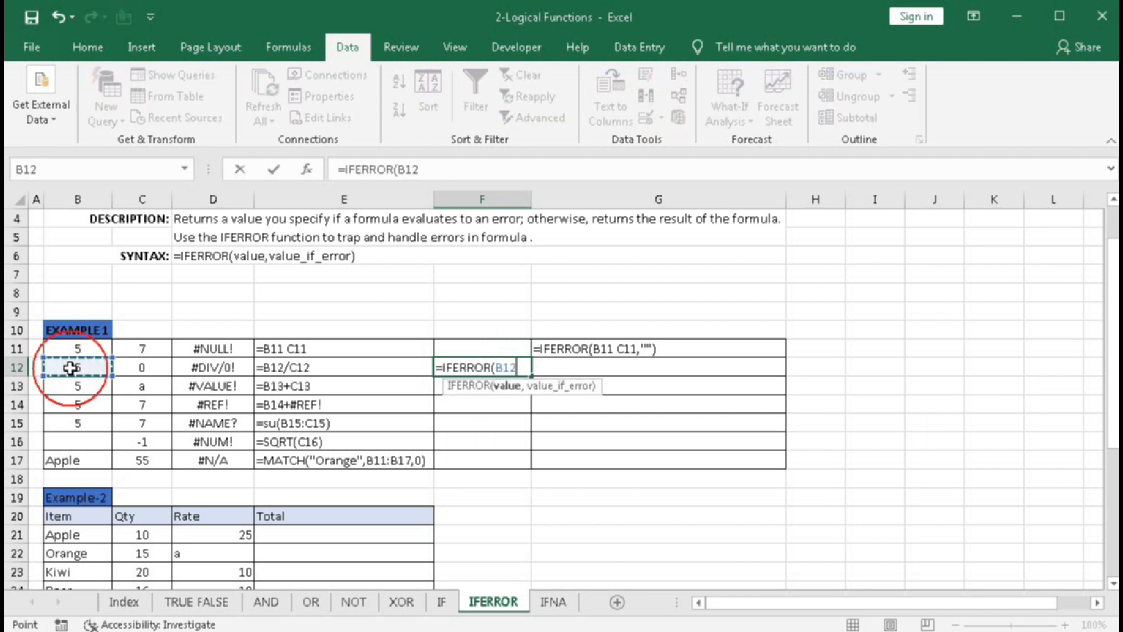
text(/)
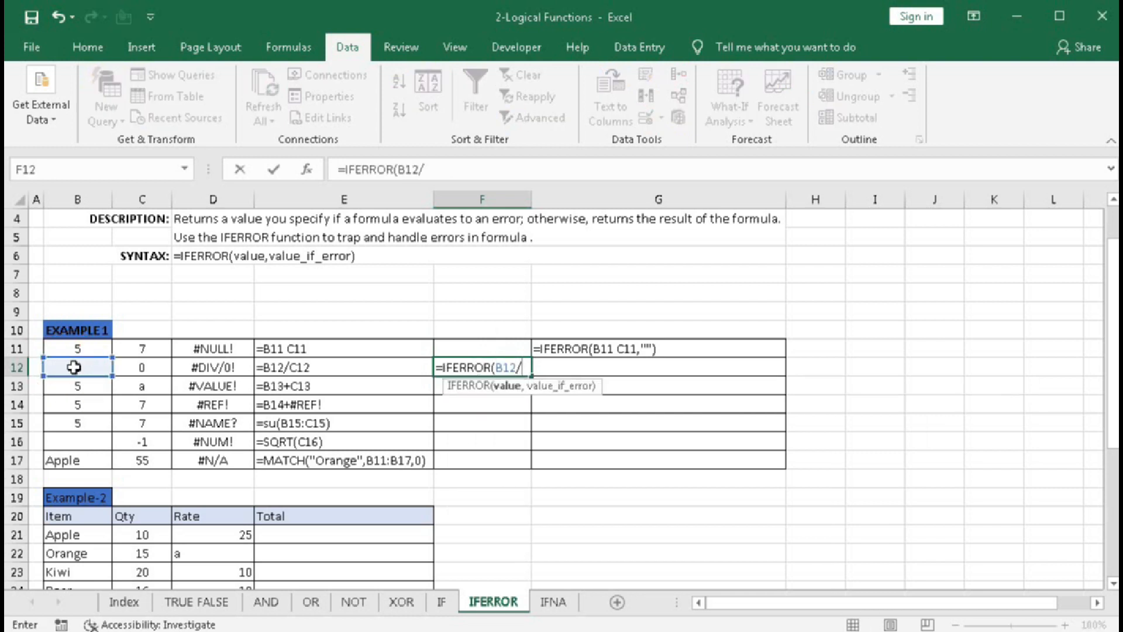
click(133, 367)
text(,)
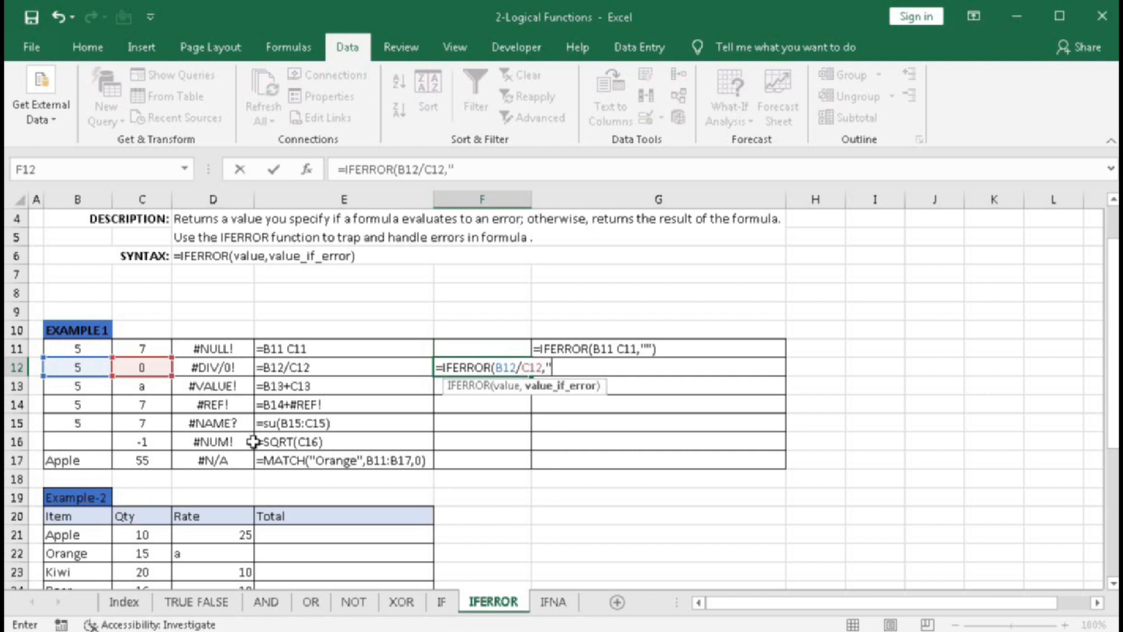
text("Divided b)
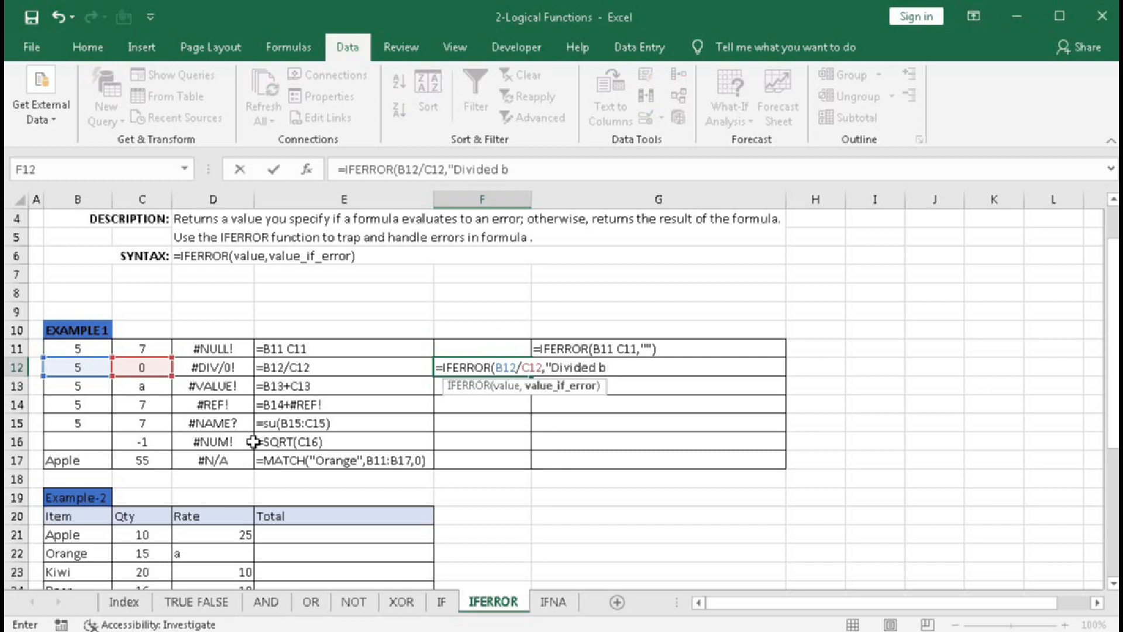
text(y Zero"))
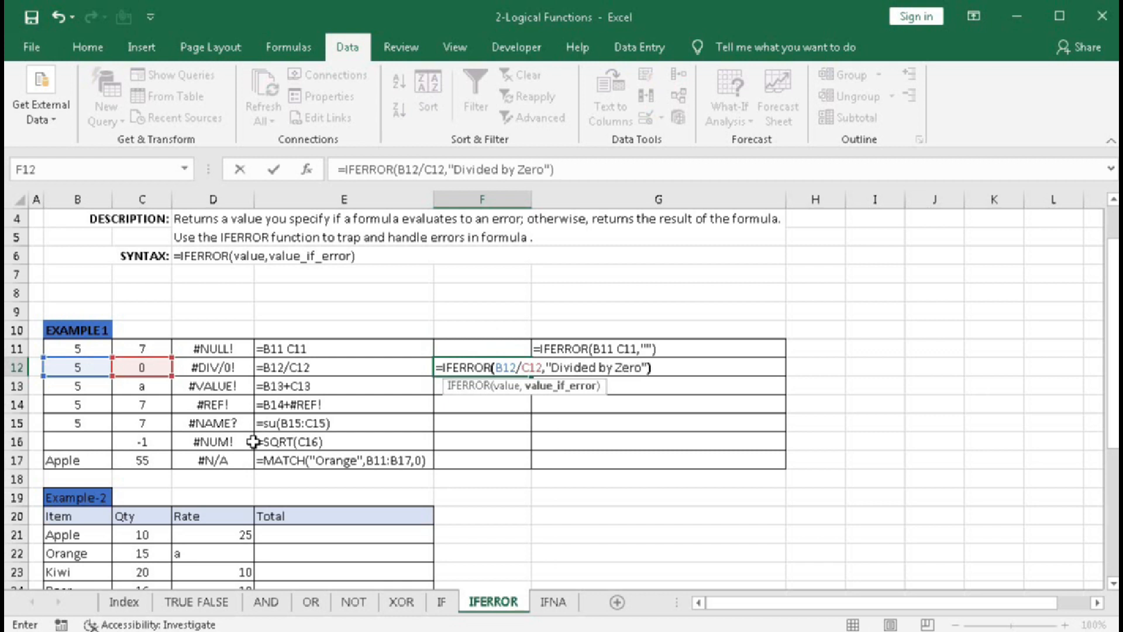
key(Return)
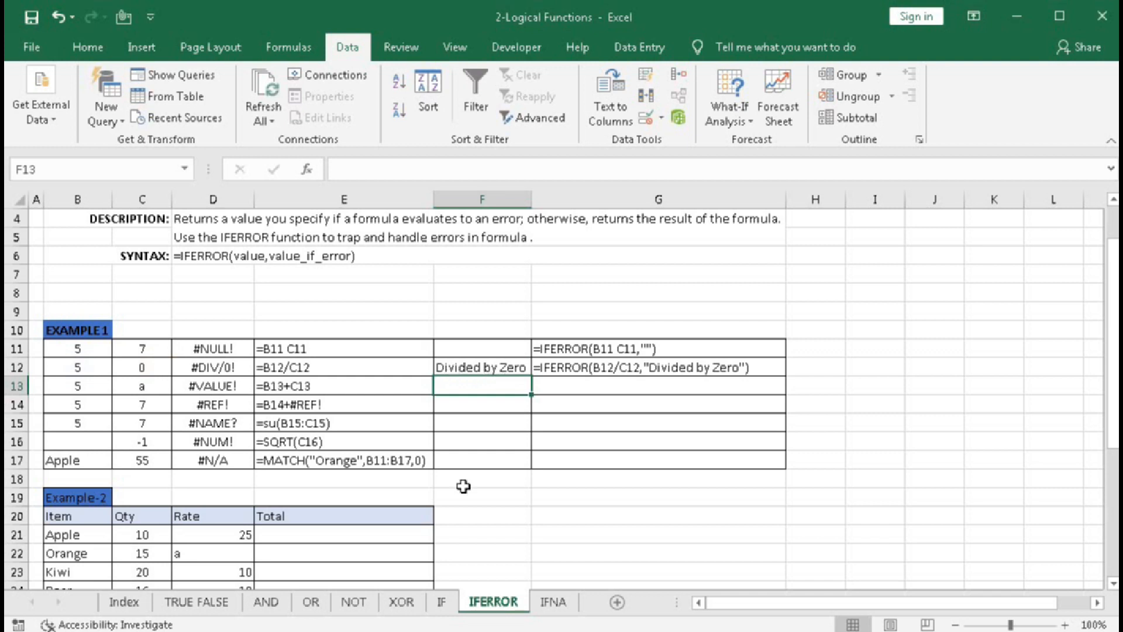
- Enter =IFERROR(D13,"Don't use text") in cell F13 to replace the value error with a message
text(=)
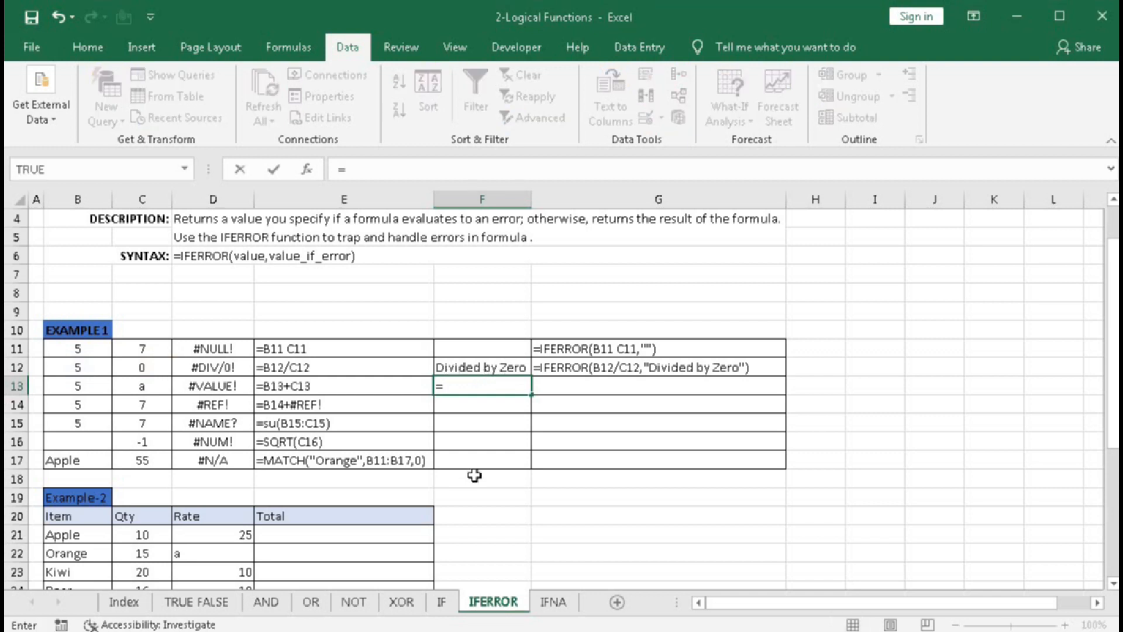
text(ife)
key(Tab)
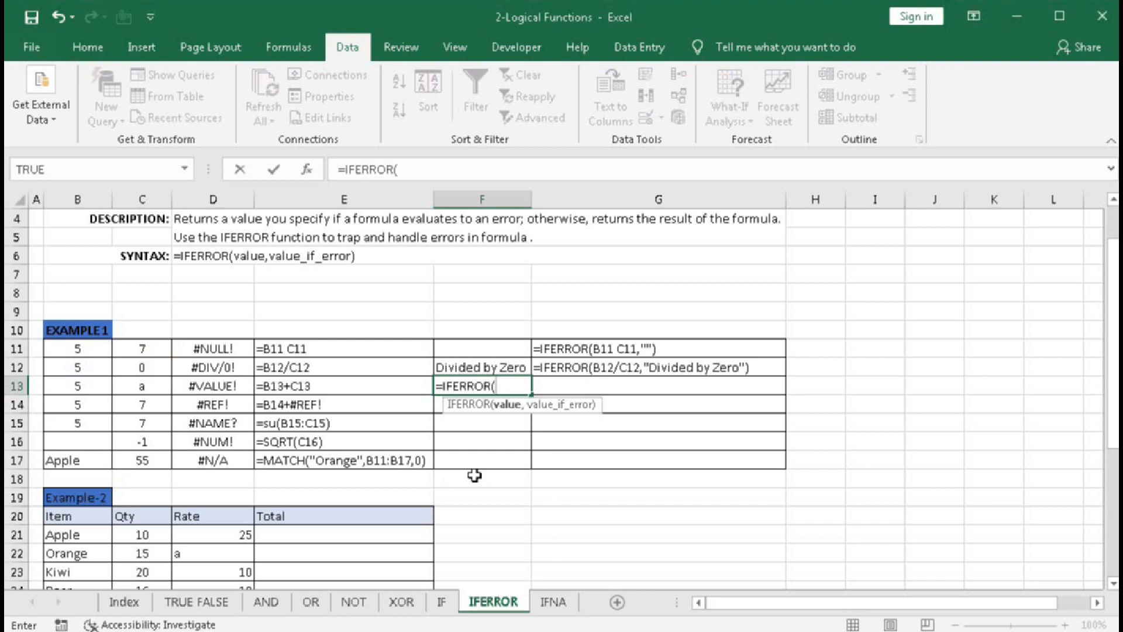
click(212, 386)
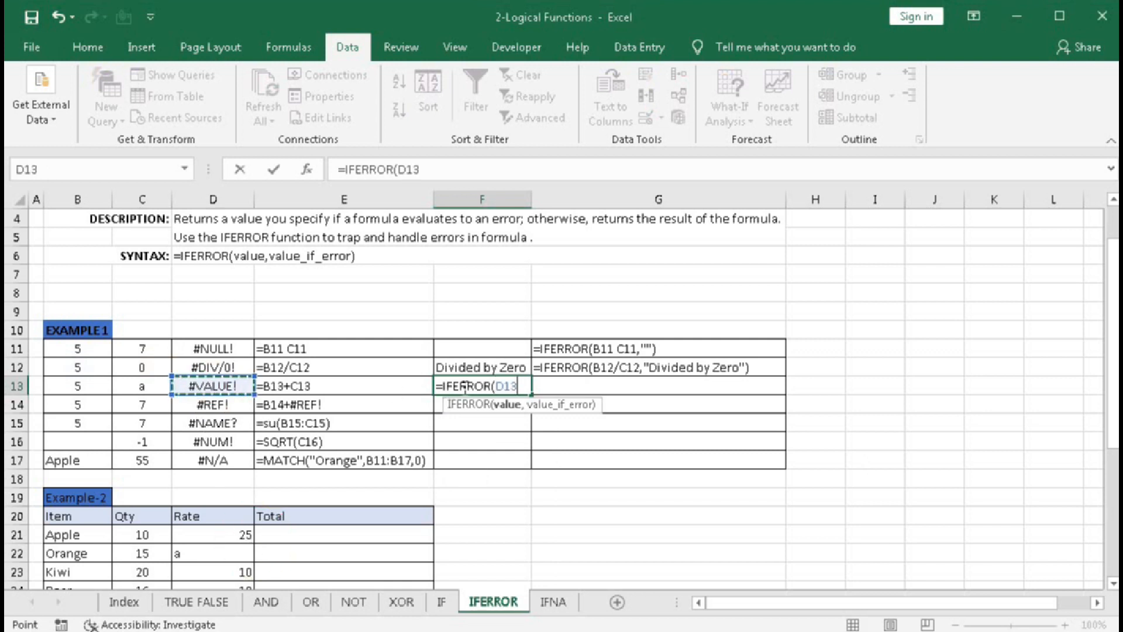
text(,)
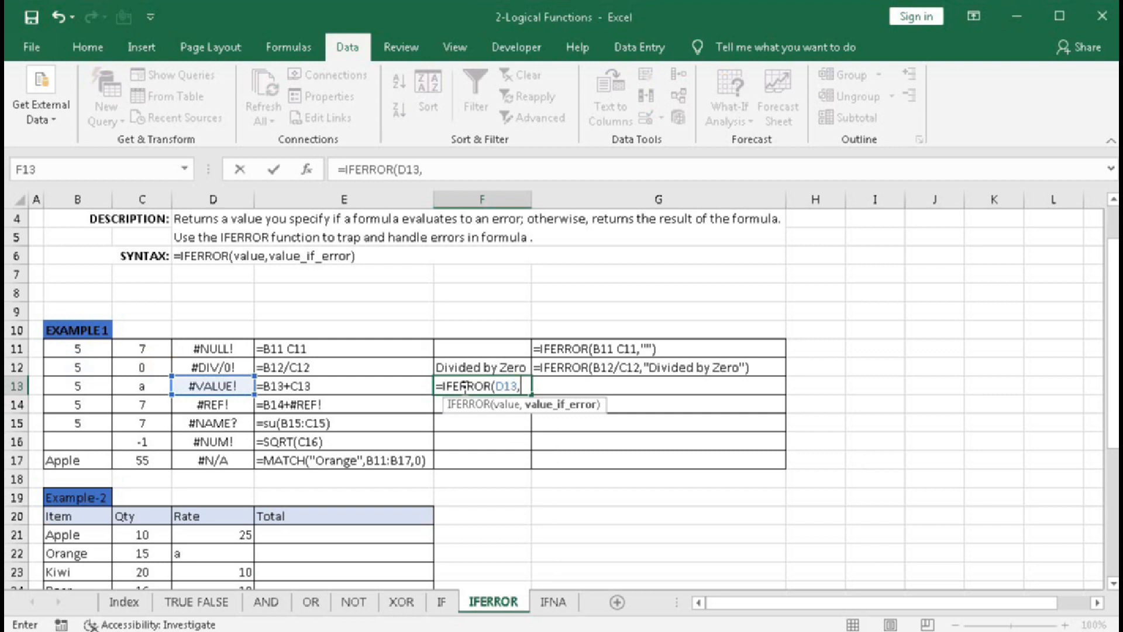
text("Don't use)
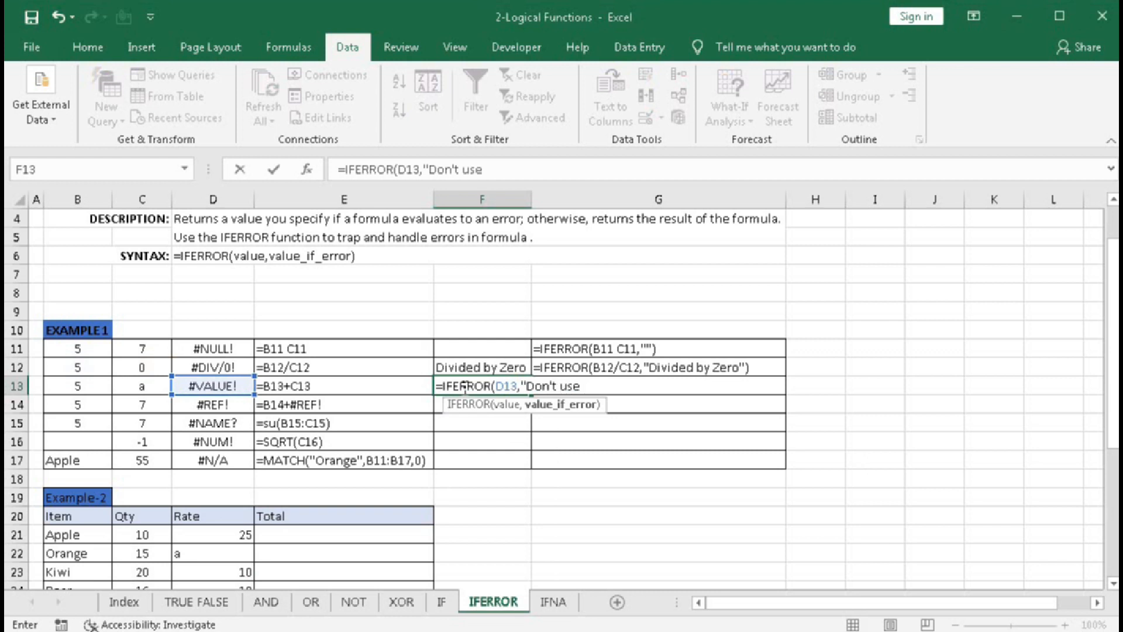
text( text"))
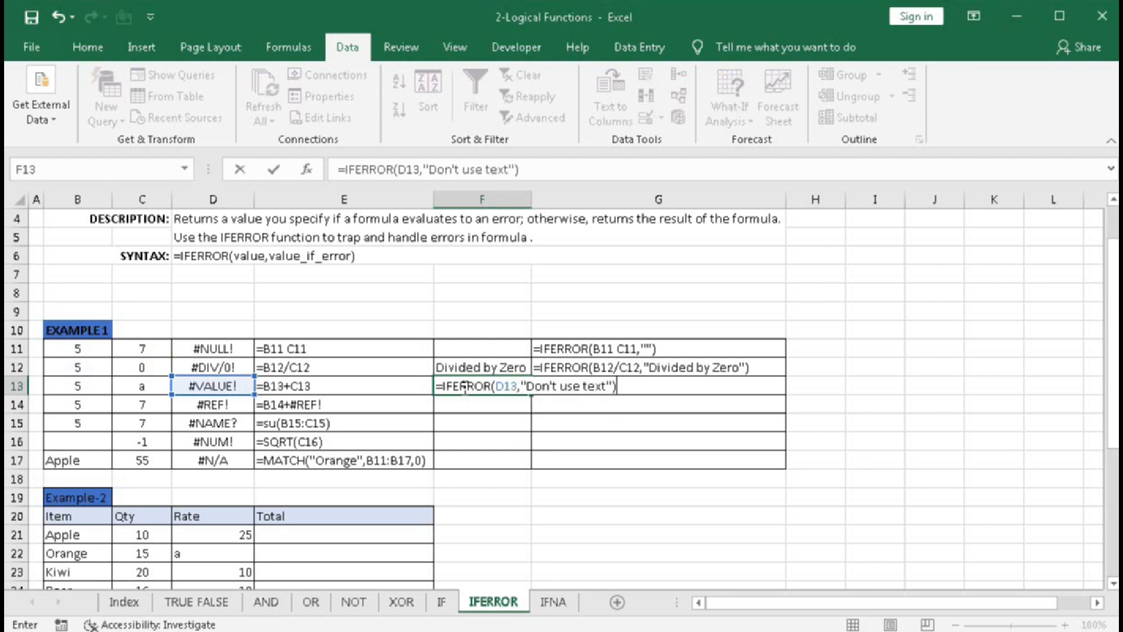
key(Return)
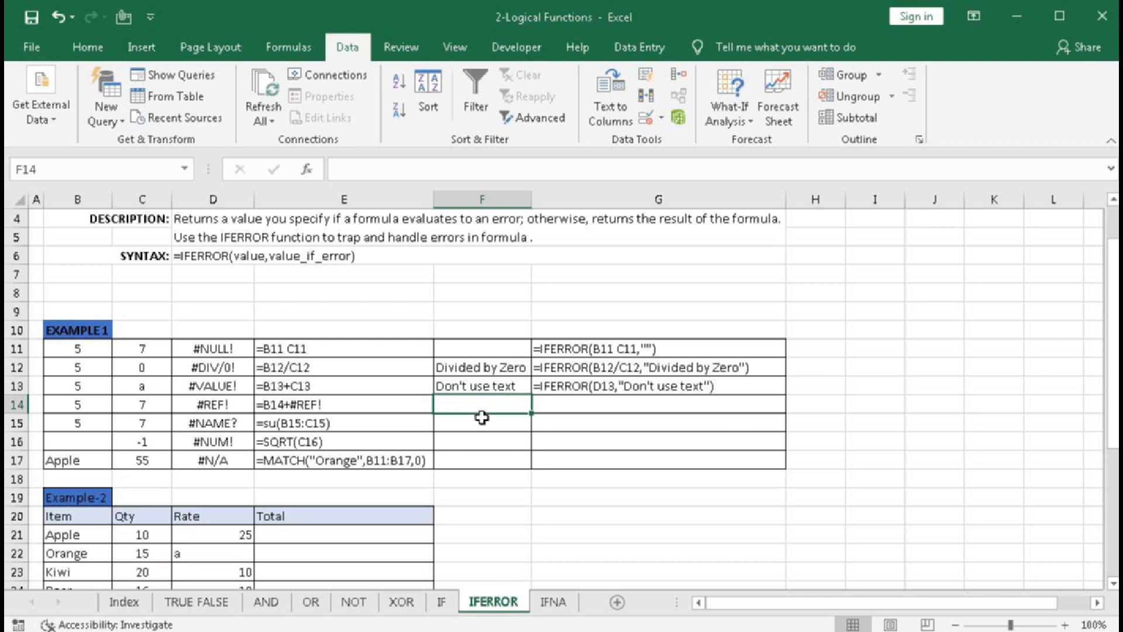
- Examine the Item, Qty and Rate columns of Example-2, including the text entry in cell D22
scroll(481, 417, down, 4)
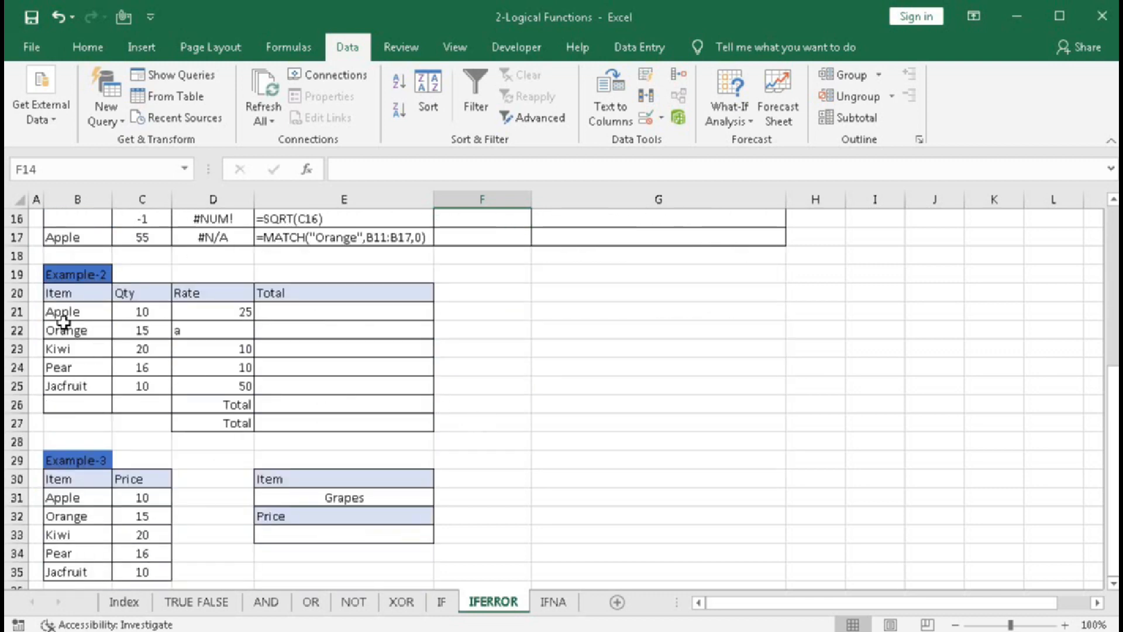
drag(61, 320, 62, 386)
drag(125, 310, 127, 387)
drag(197, 311, 200, 384)
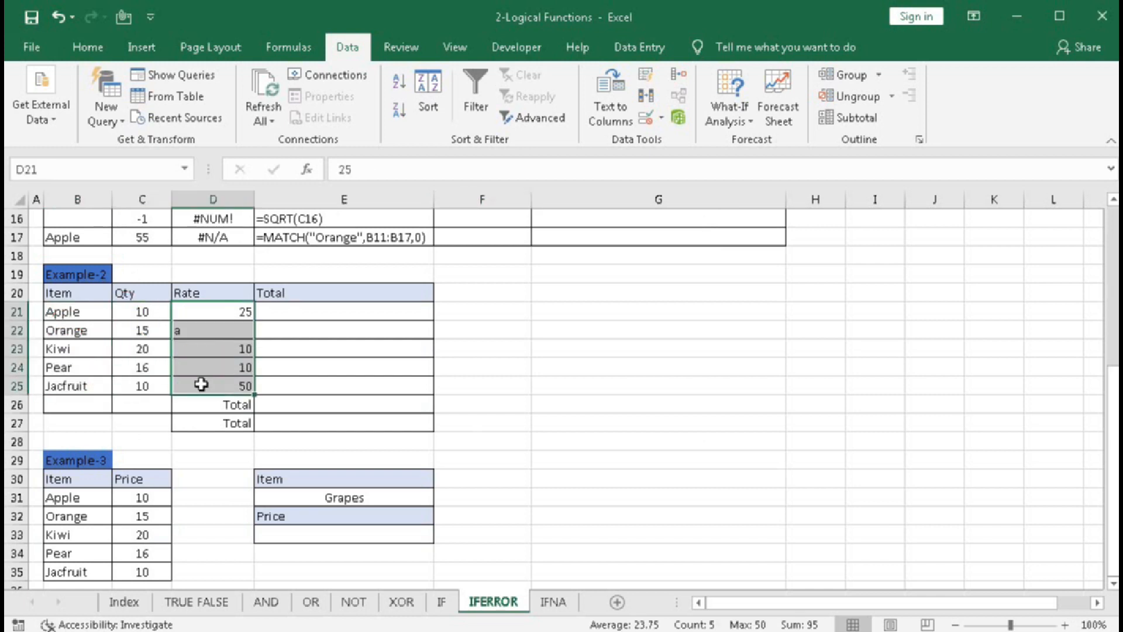
click(193, 330)
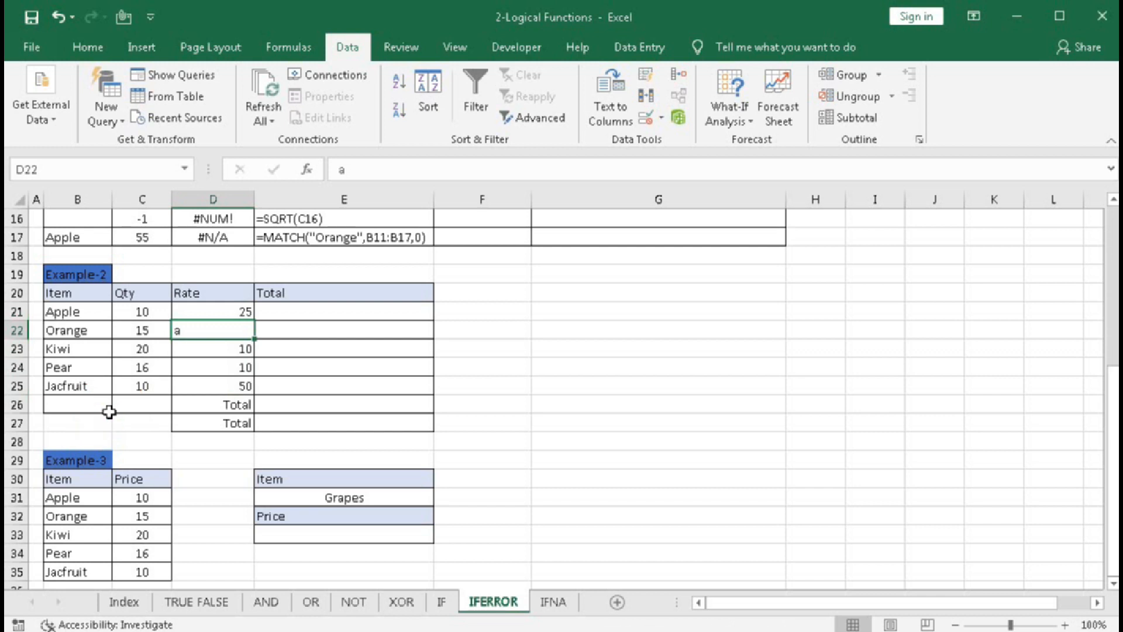
- Calculate Qty times Rate with =C21*D21 in cell E21 and fill the formula down to E25
click(297, 316)
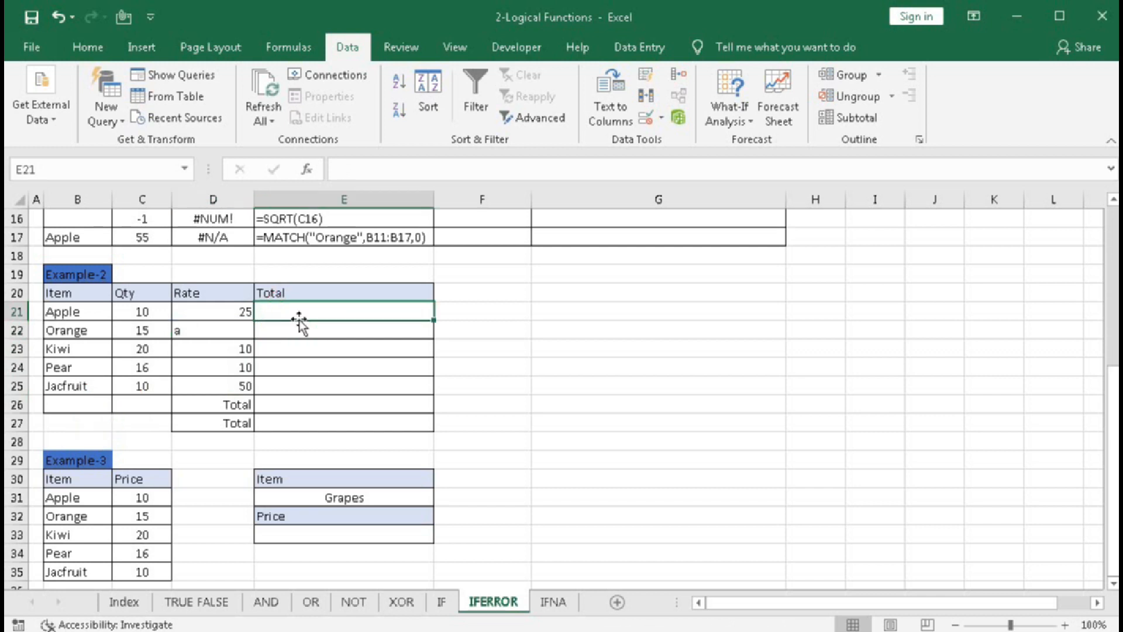
text(=)
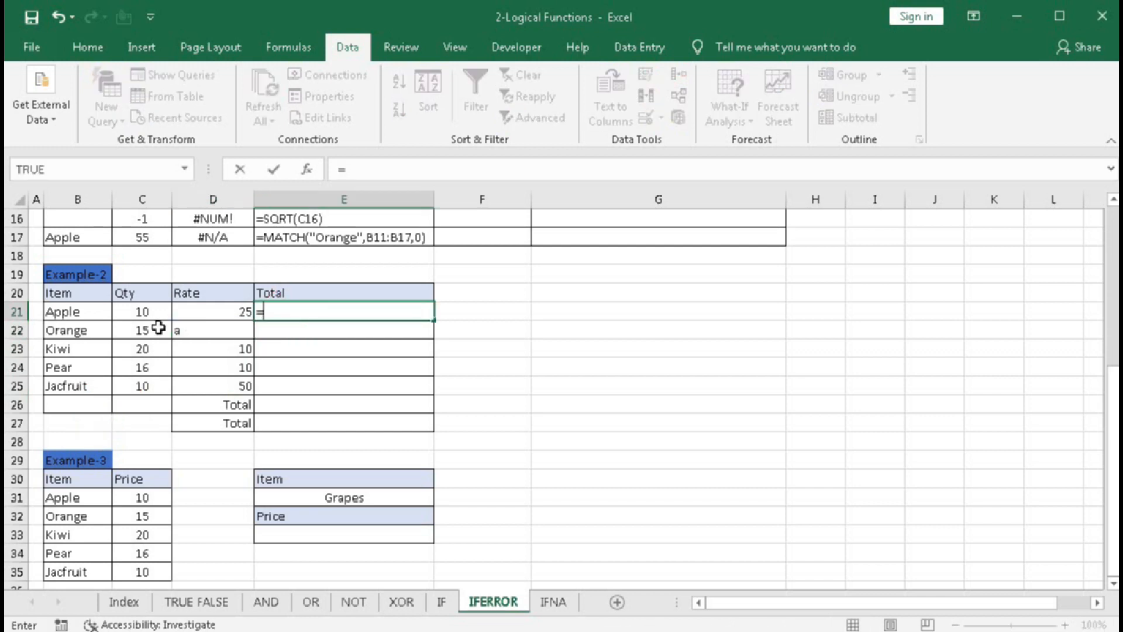
click(143, 312)
text(*)
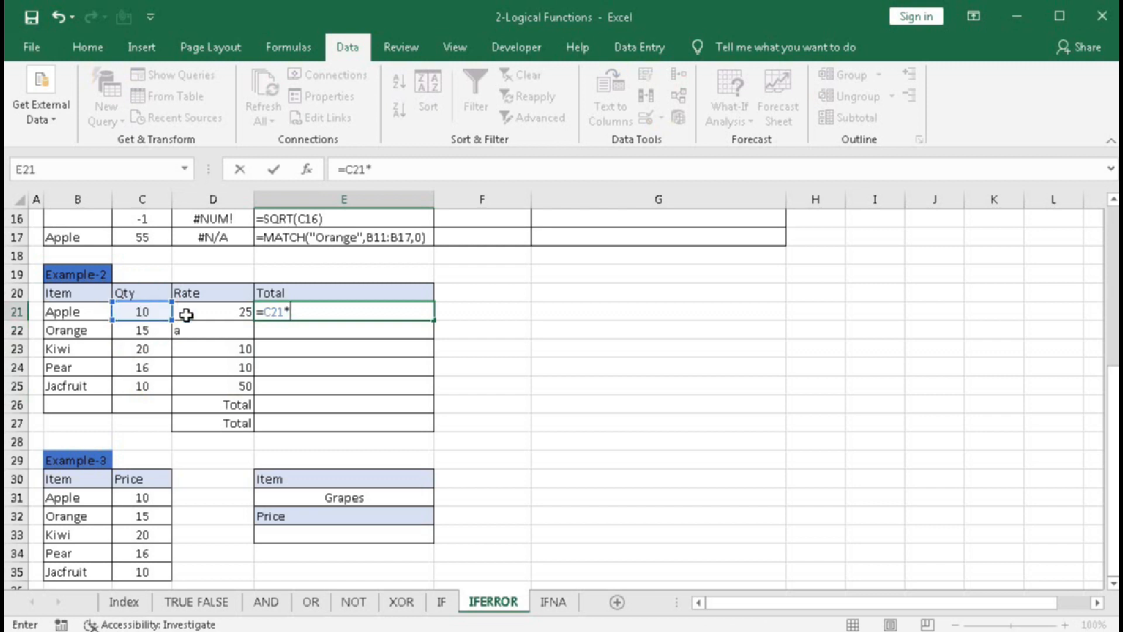
click(187, 315)
key(Return)
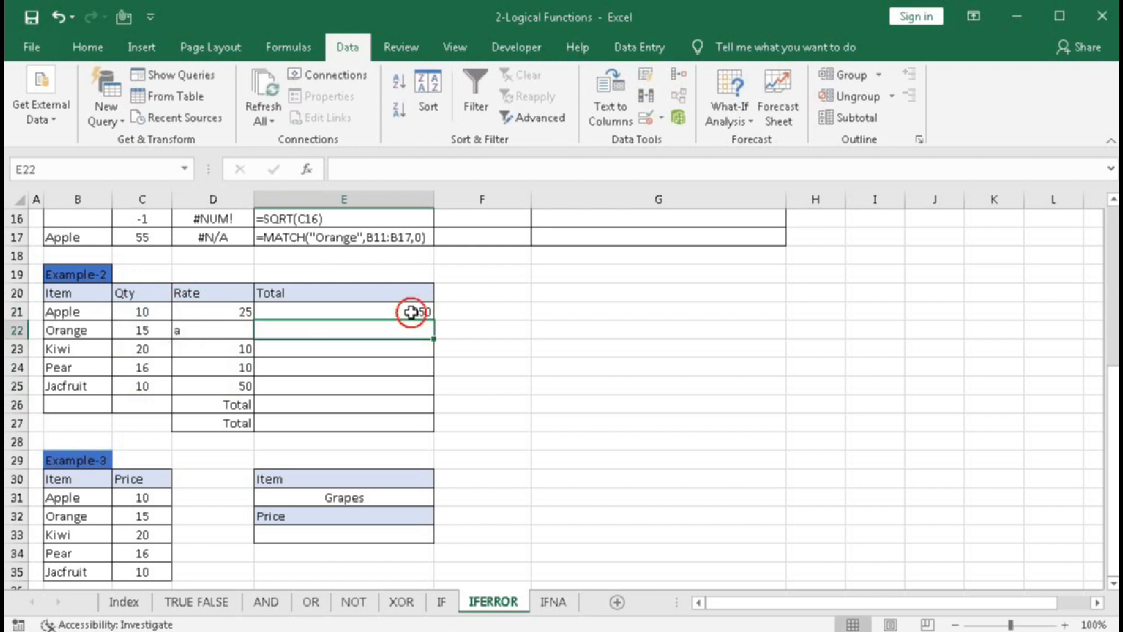
click(431, 310)
drag(434, 319, 417, 395)
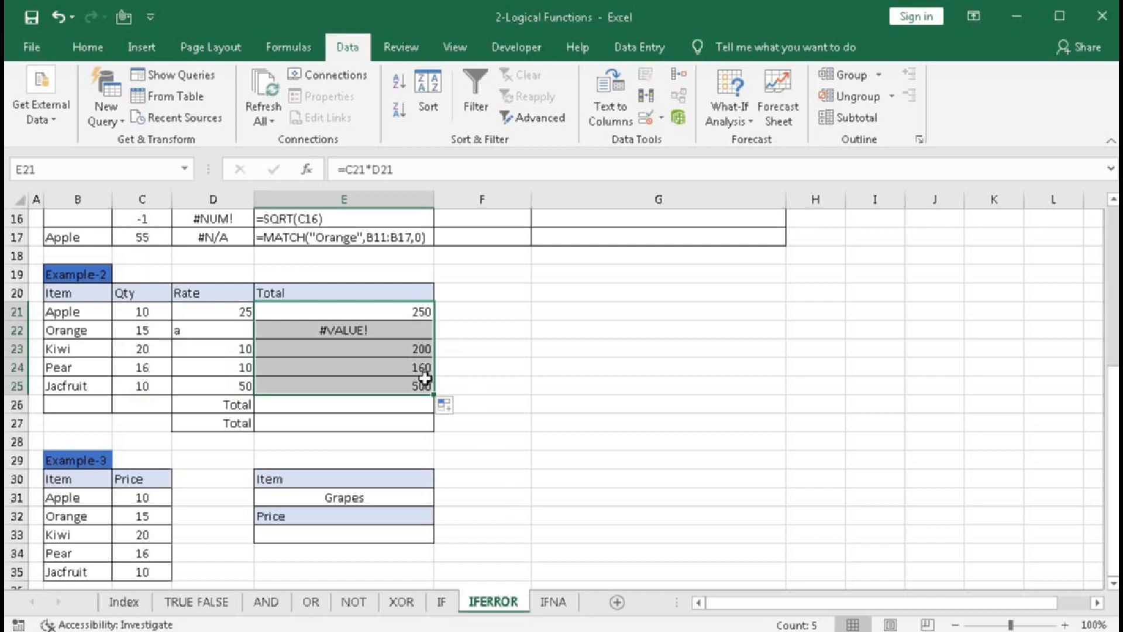
click(328, 330)
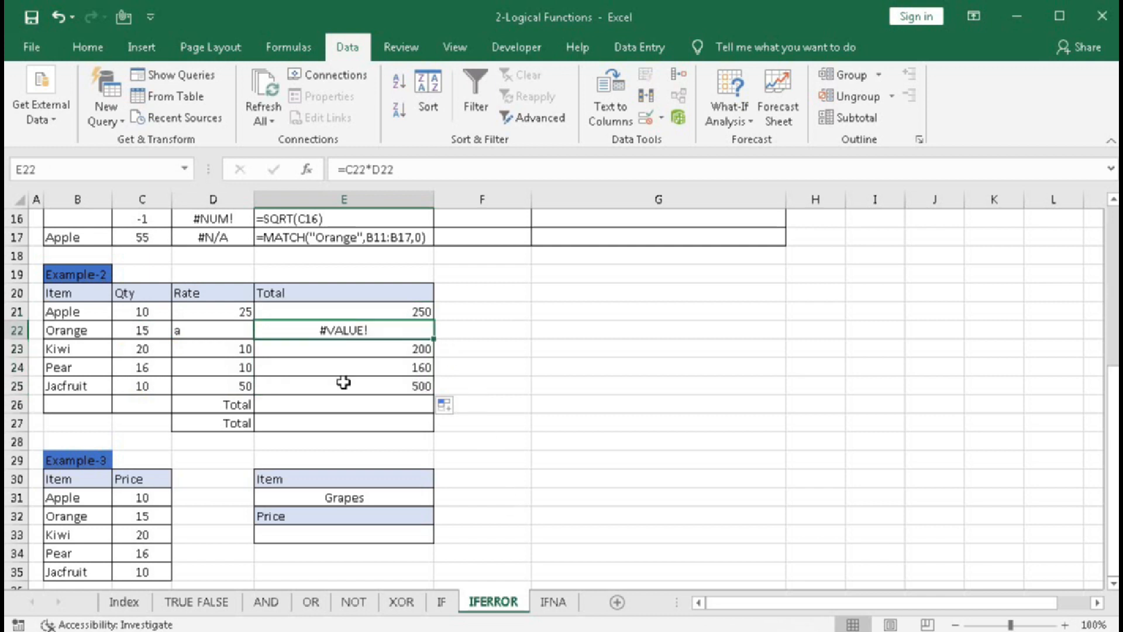
- Sum the item totals with =SUM(E21:E25) in cell E26
click(346, 403)
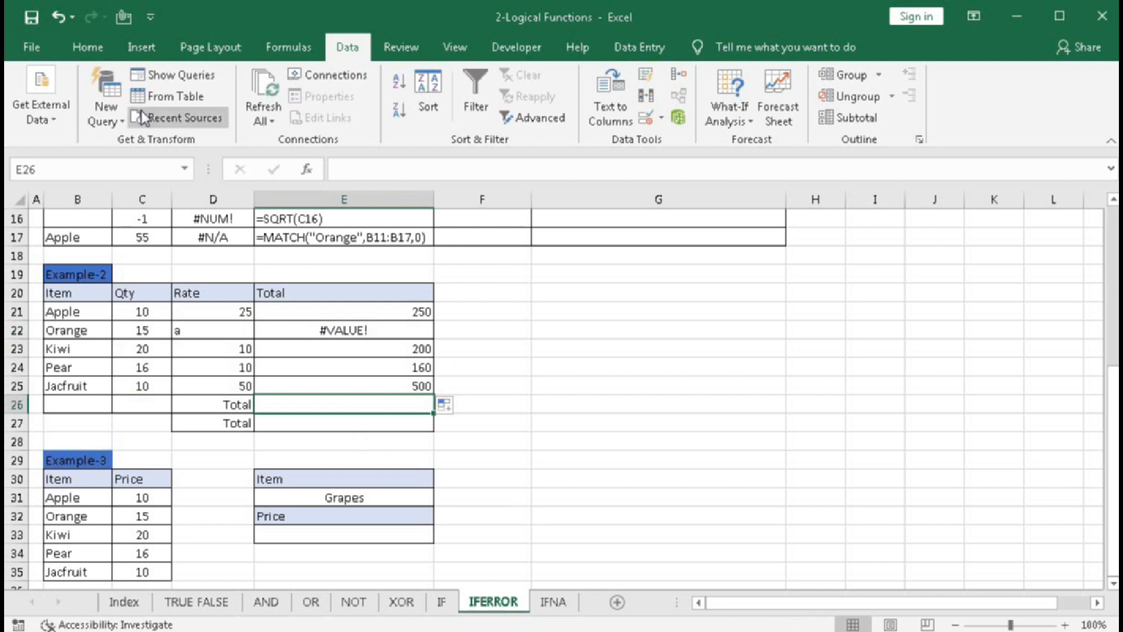
key(alt+equal)
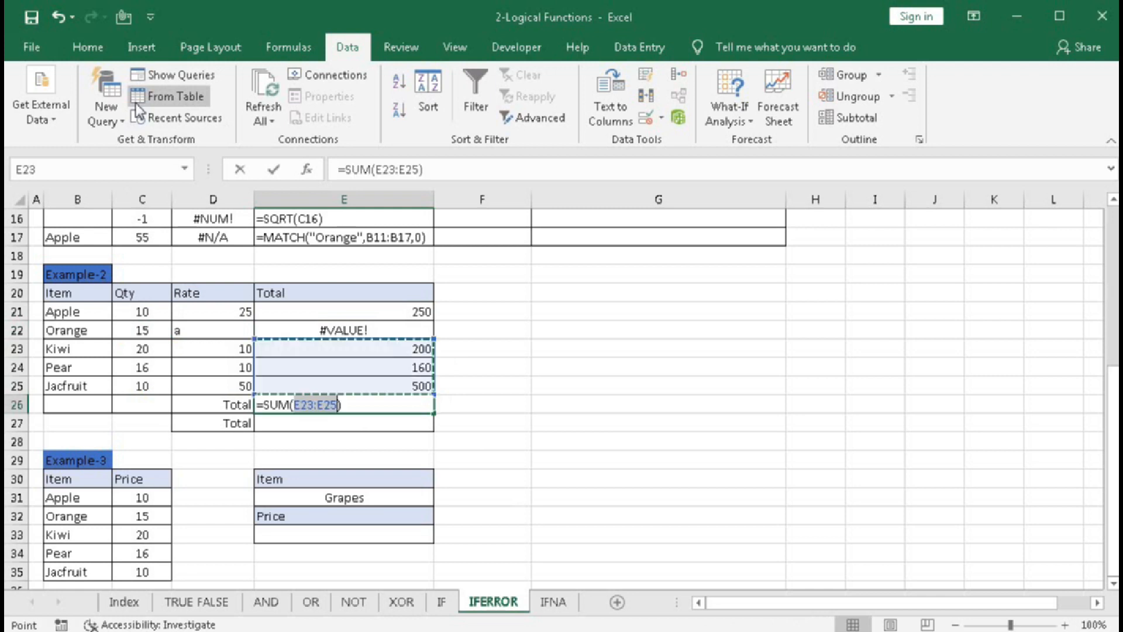
drag(323, 315, 314, 379)
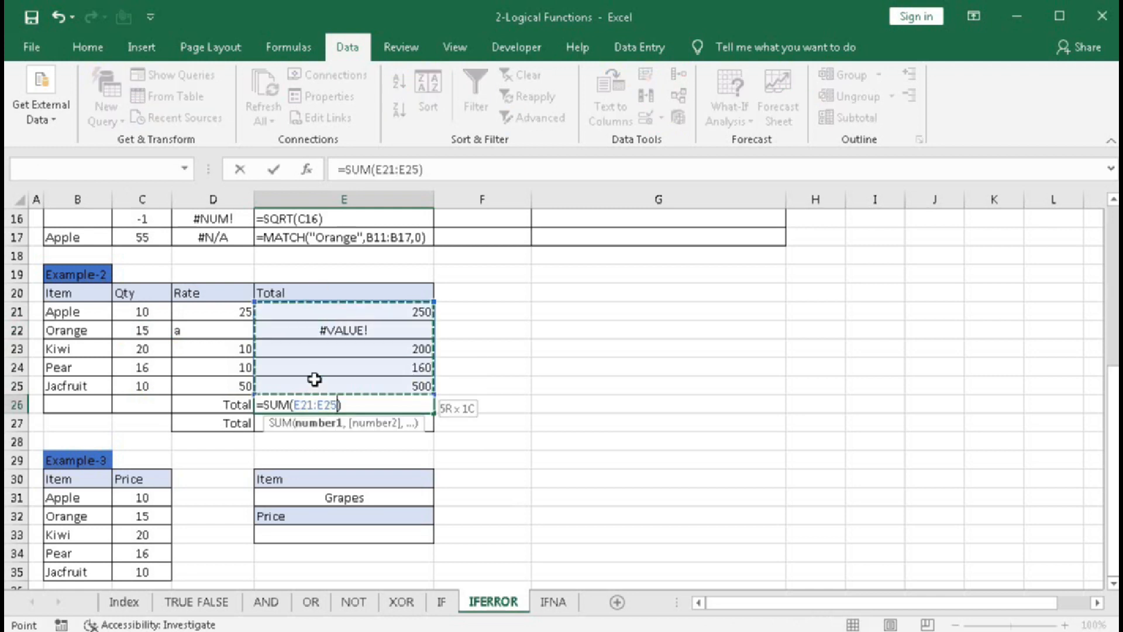
key(Return)
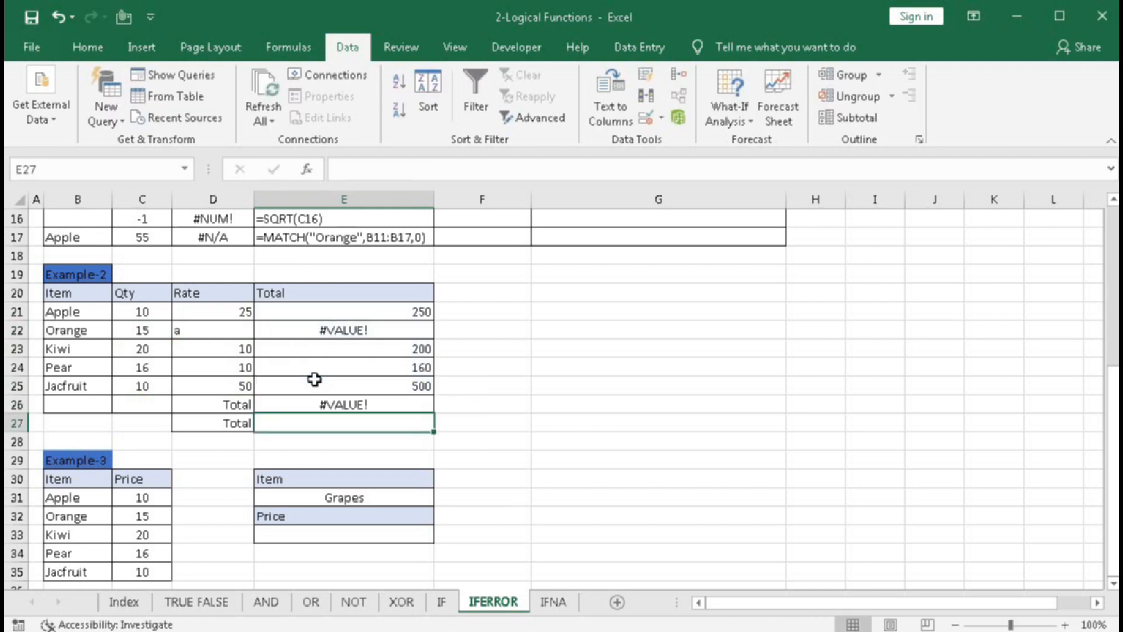
click(343, 403)
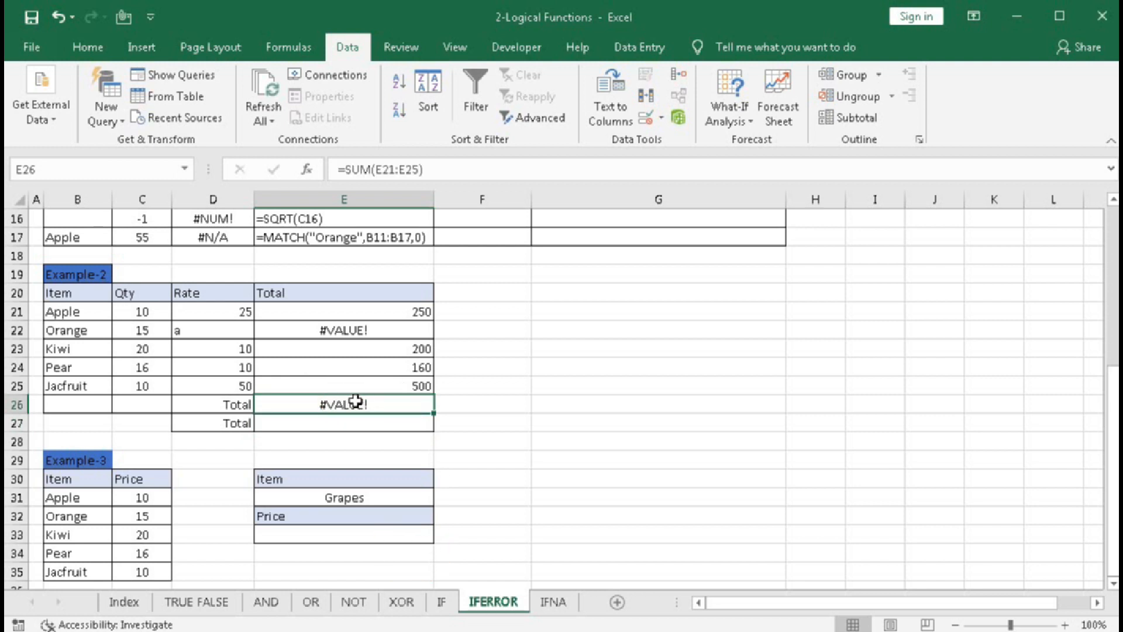
- Change the formula in E21 to =IFERROR(C21*D21,0) and fill it down to E25
double_click(340, 310)
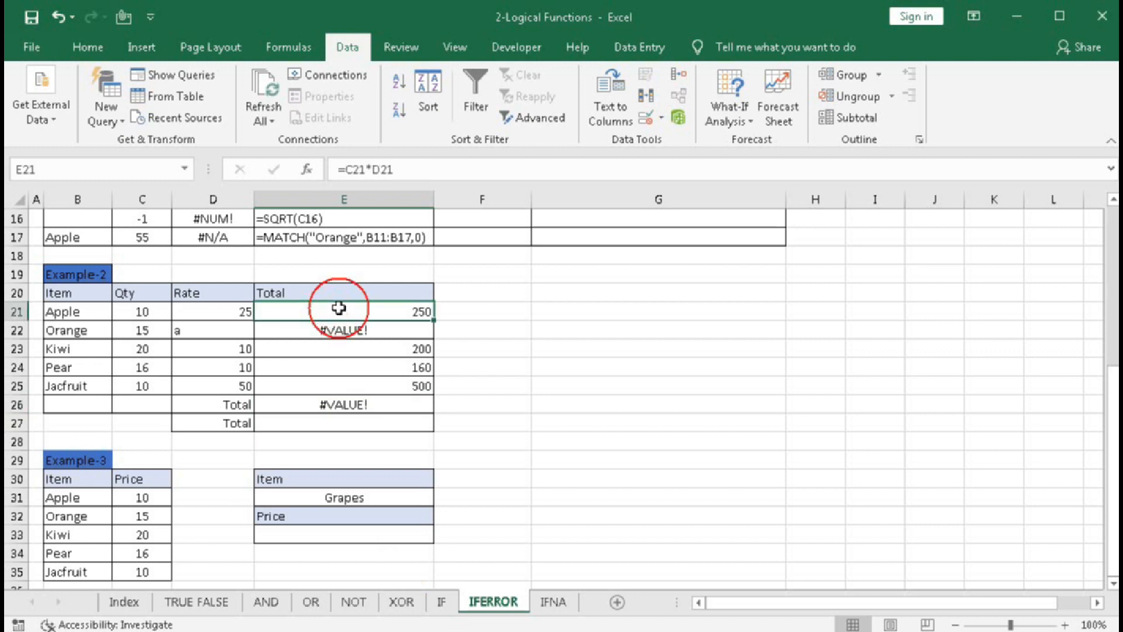
click(262, 311)
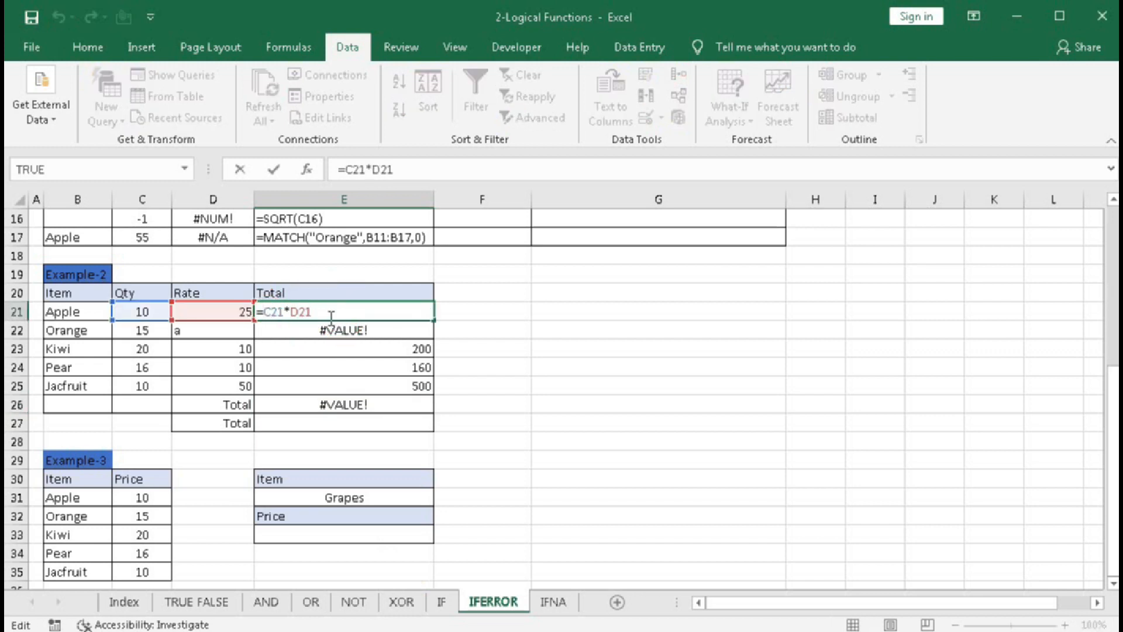
text(IF()
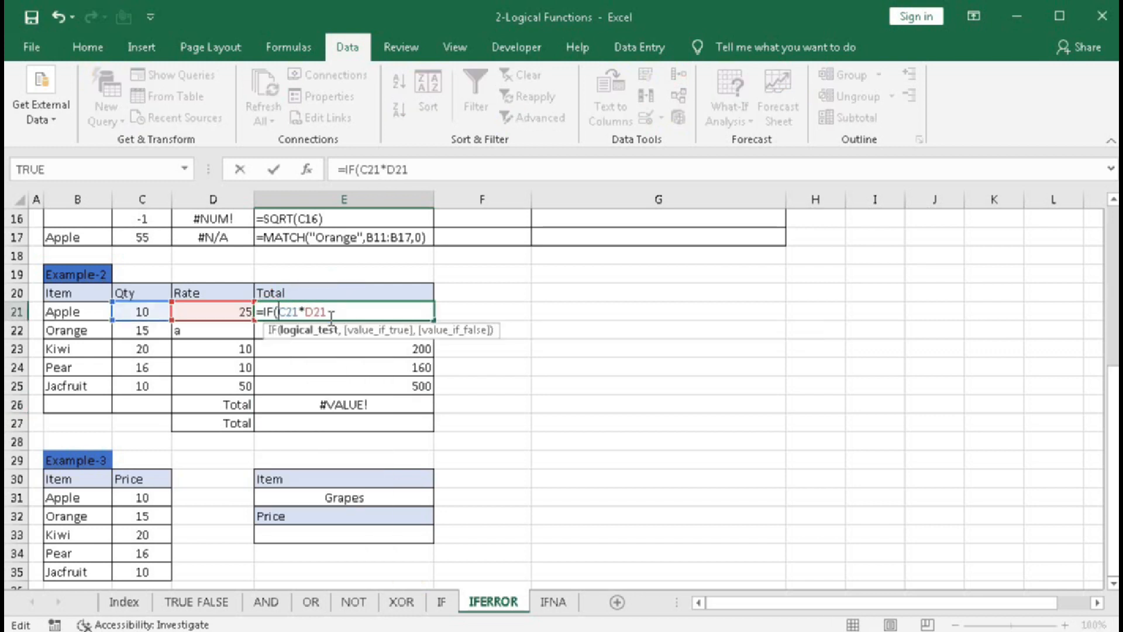
key(BackSpace)
text(er)
key(Tab)
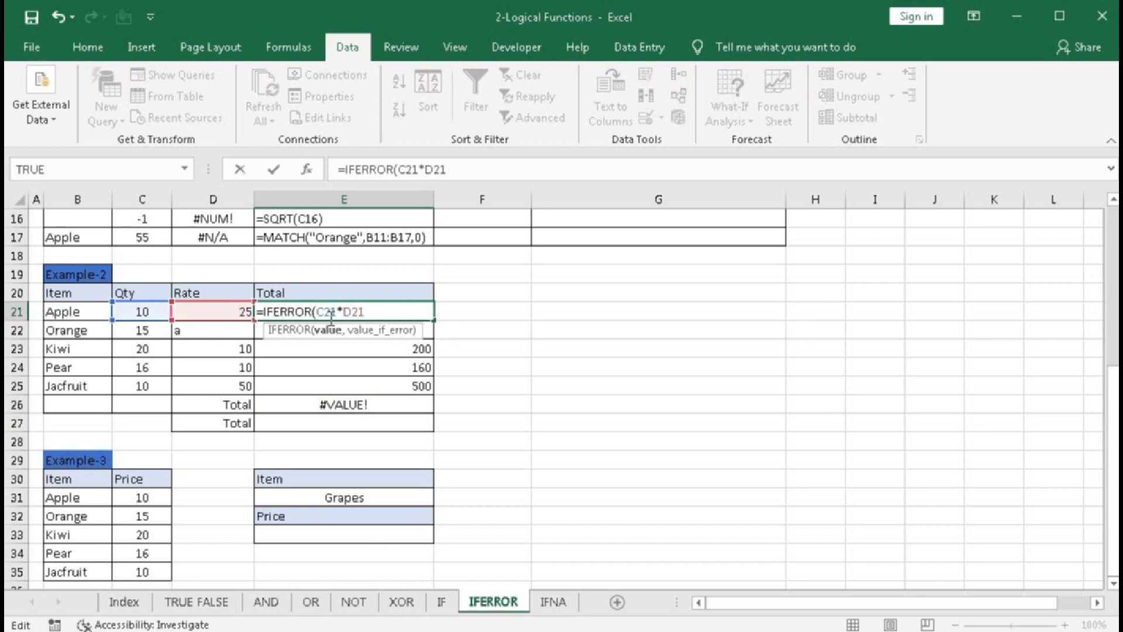
text(,0))
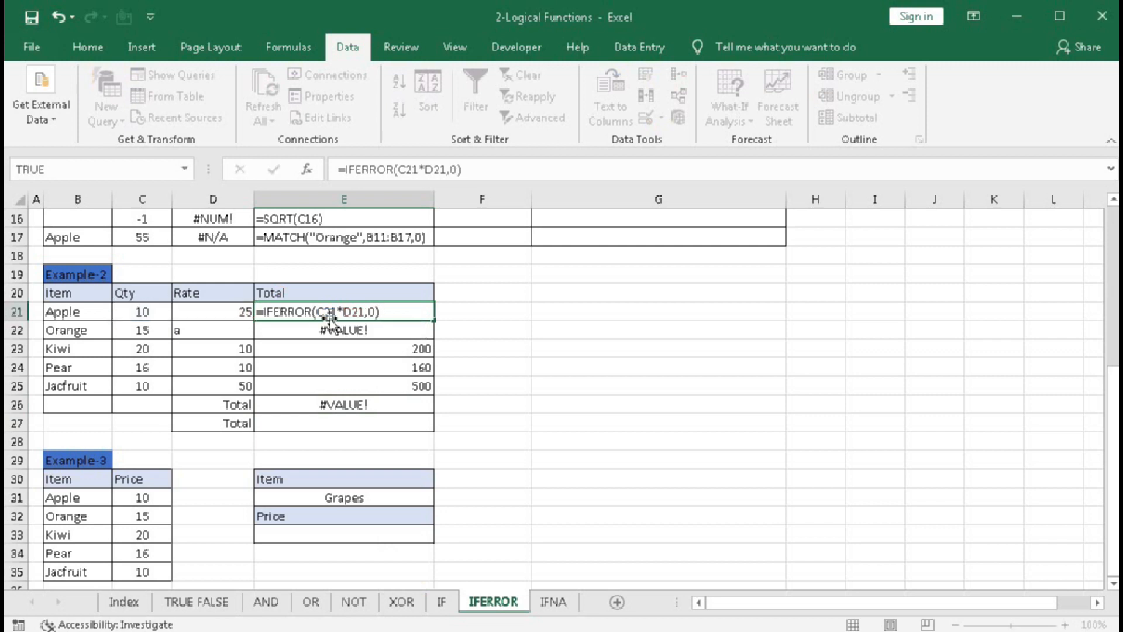
key(Return)
click(367, 310)
drag(433, 321, 434, 395)
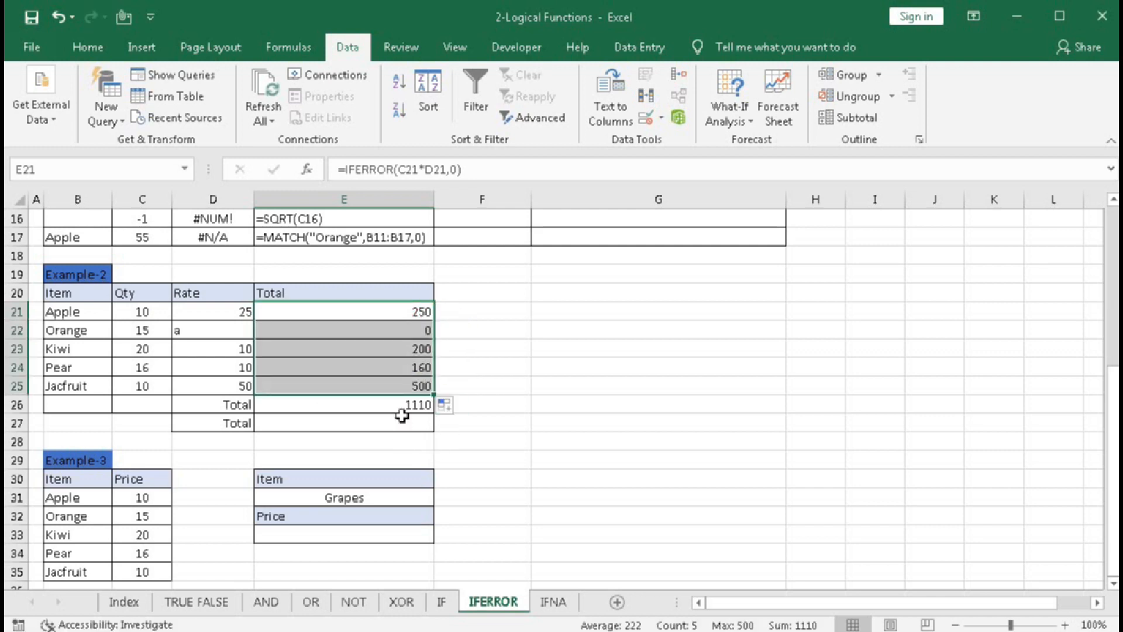
- Enter =SUMPRODUCT(C21:C25*D21:D25) as an array formula in cell E27
click(329, 425)
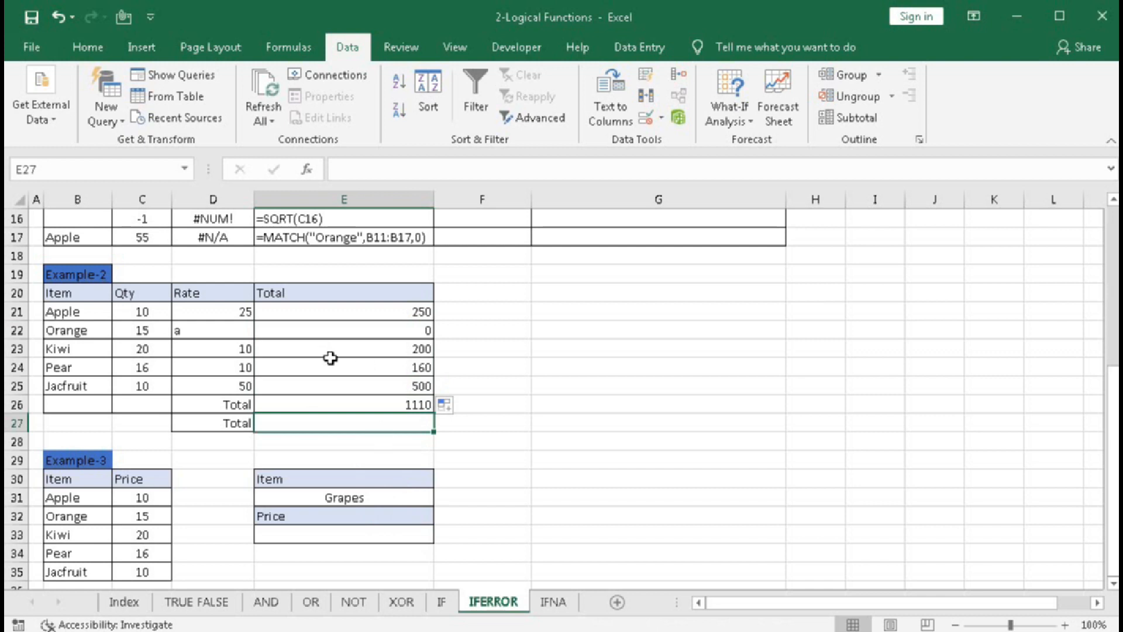
text(=sump)
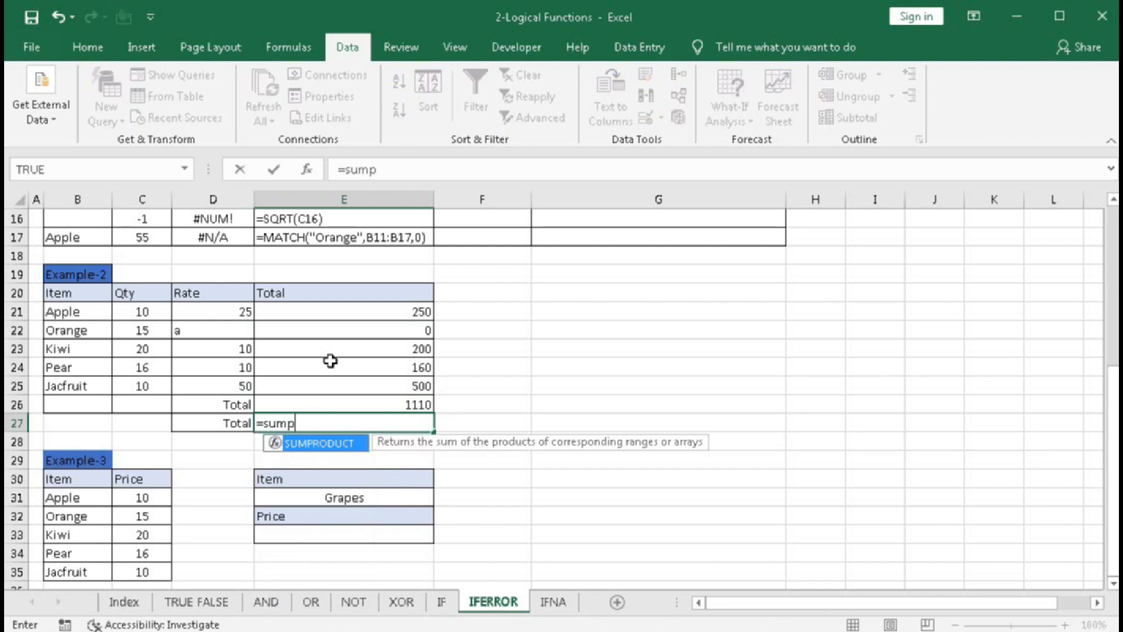
key(Tab)
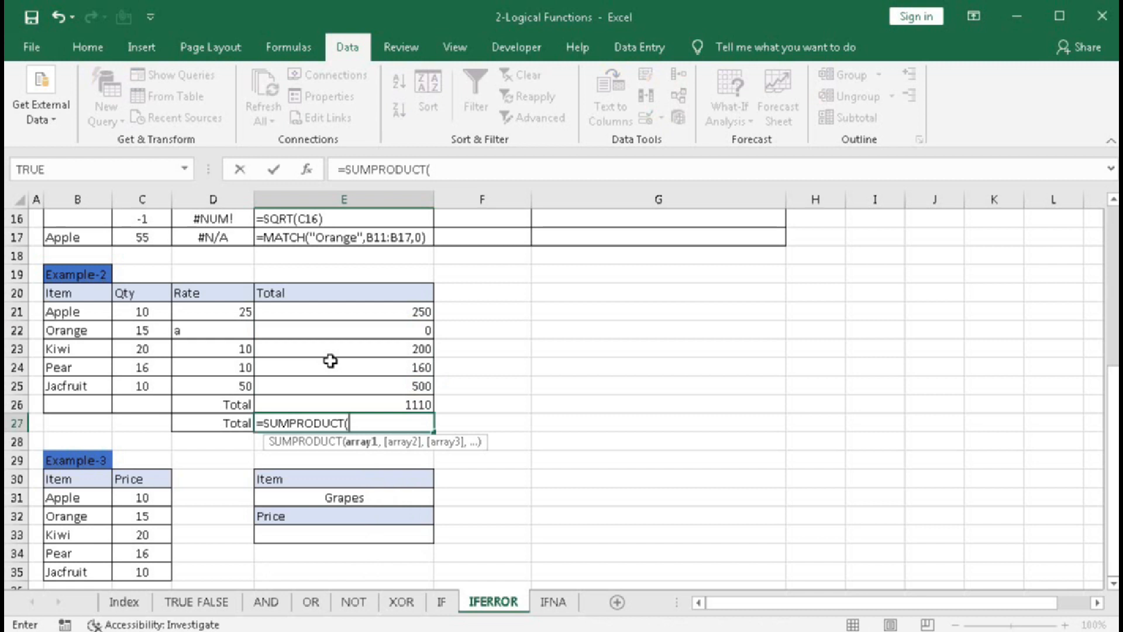
drag(142, 311, 140, 386)
text(*)
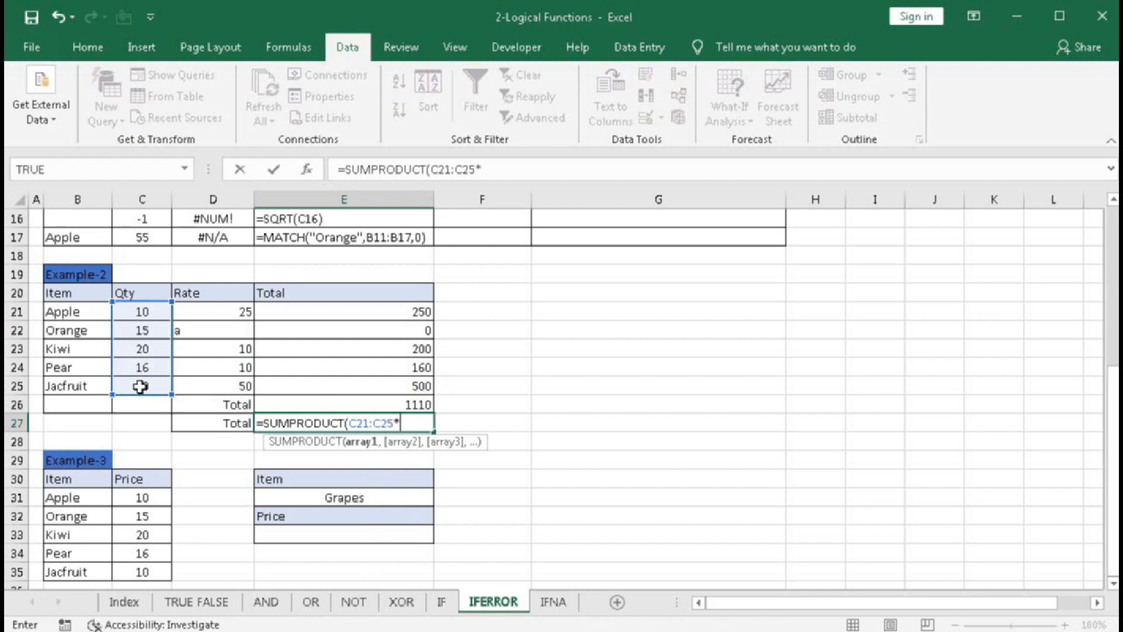
drag(205, 313, 203, 383)
text())
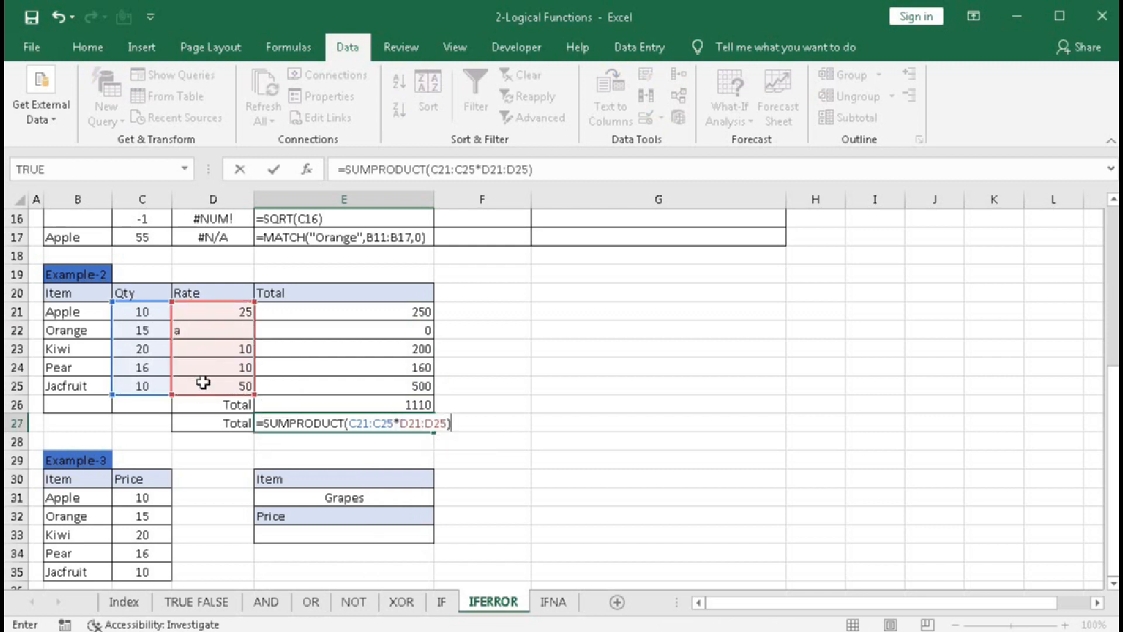
key(ctrl+shift+Return)
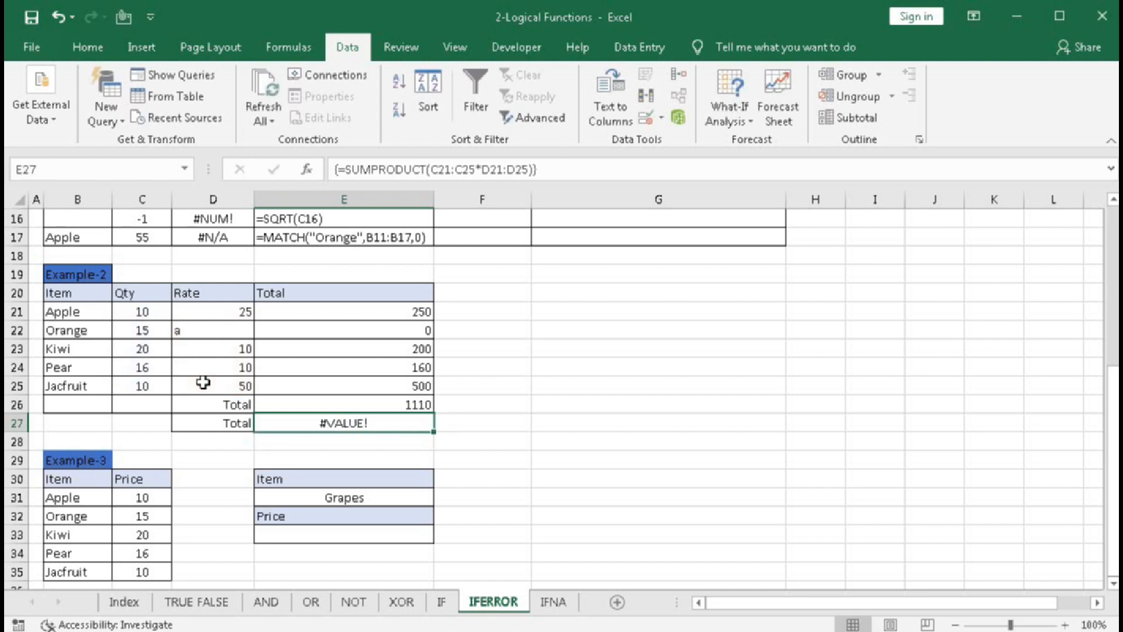
- Try to wrap the product in E27 with IFERROR and a 0 fallback, as =SUMPRODUCT(IFERROR(C21:C25*D21:D25),0)
double_click(297, 422)
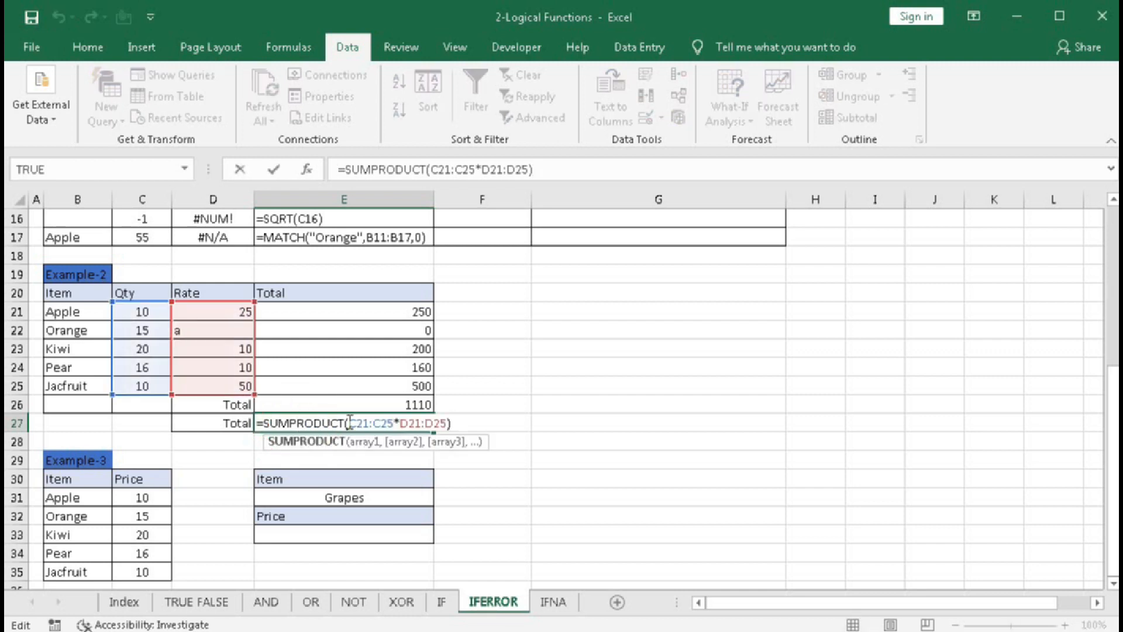
click(350, 422)
text(ifer)
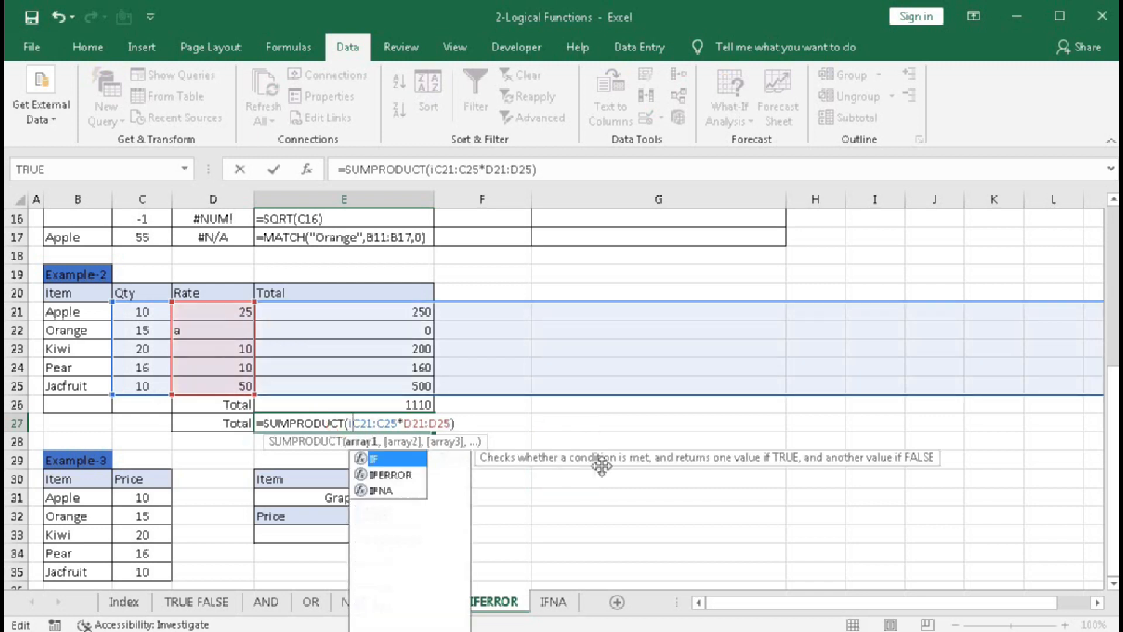
key(Tab)
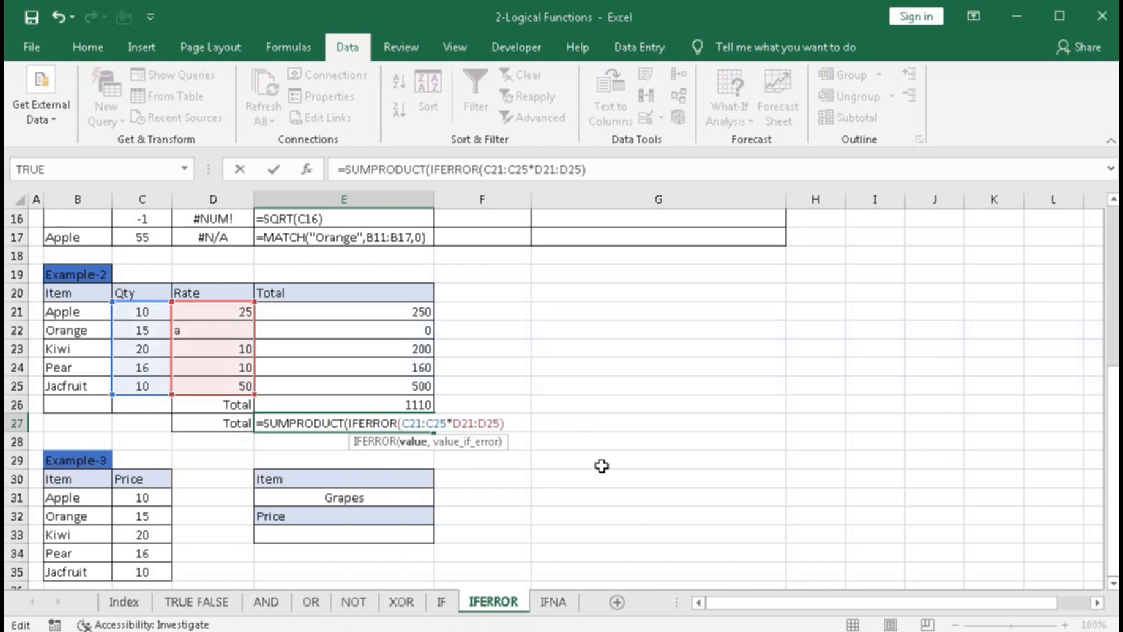
click(506, 423)
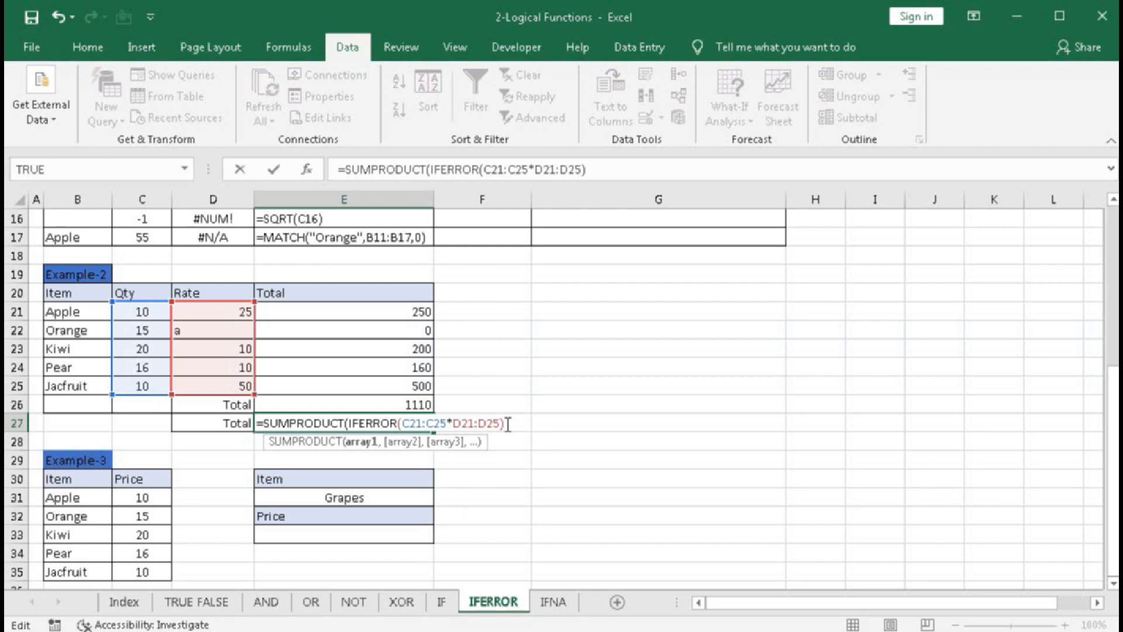
text(,0)
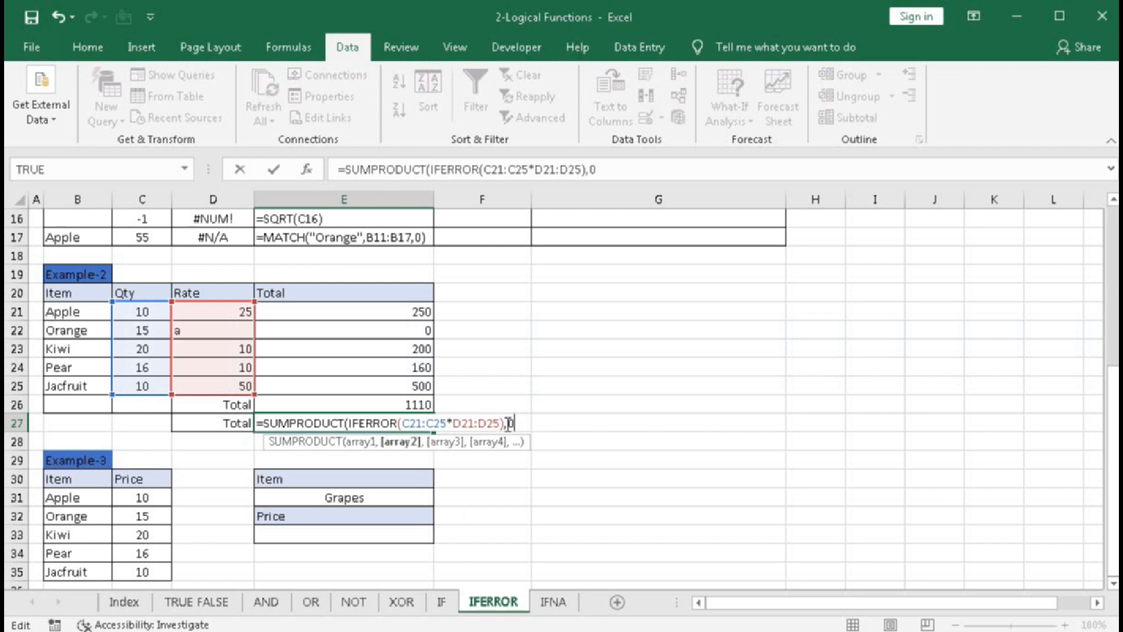
text())
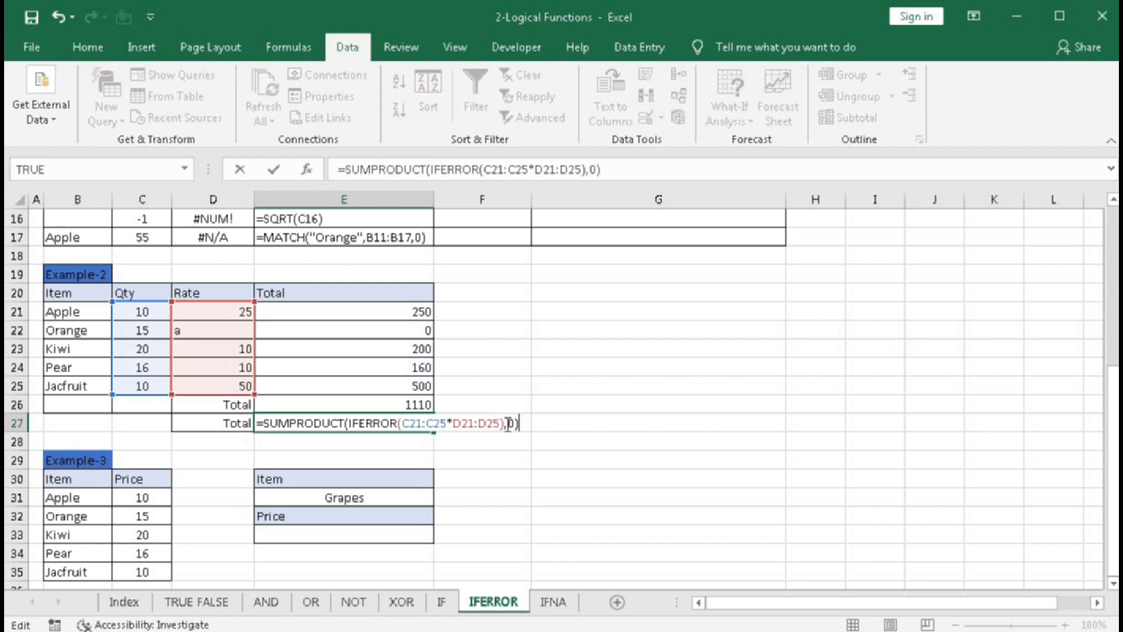
key(Return)
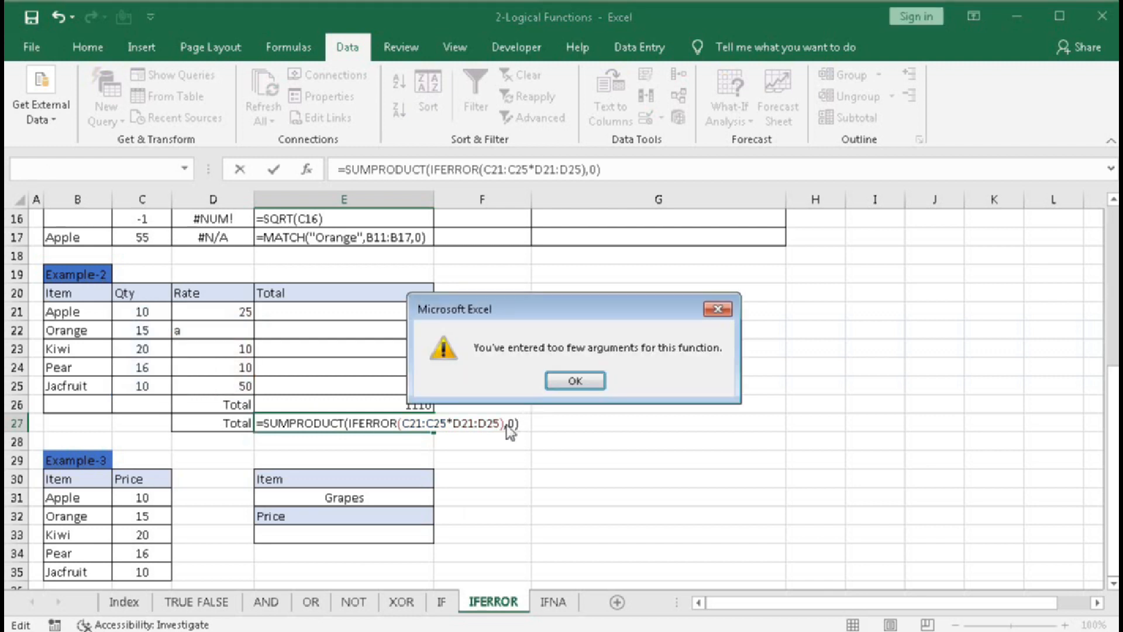
key(Return)
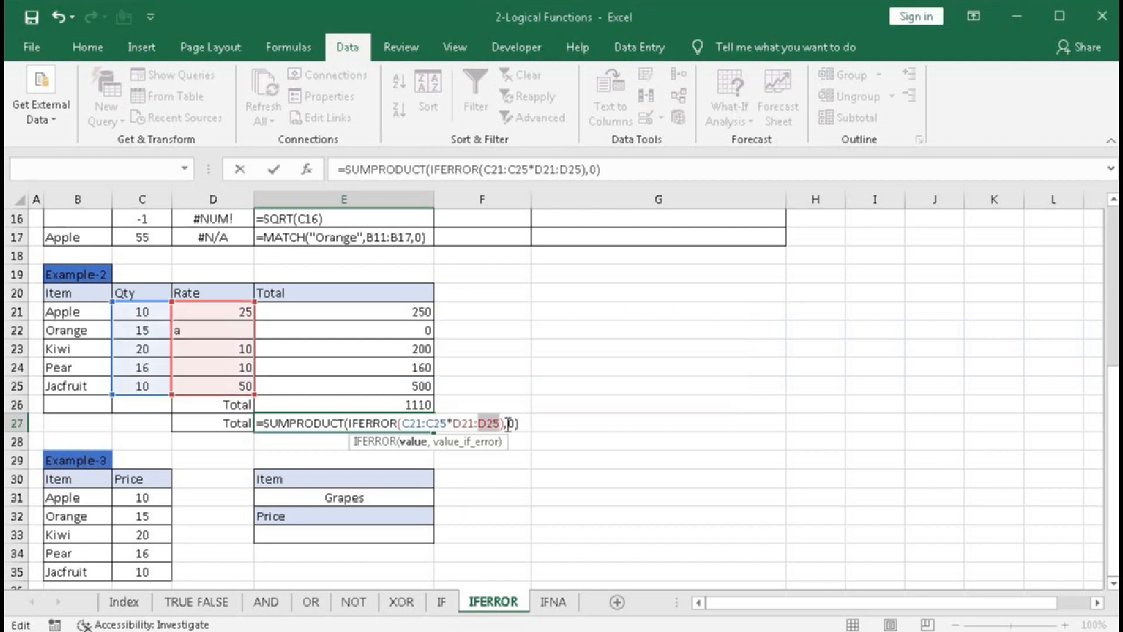
- Correct the parentheses in E27 and enter =SUMPRODUCT(IFERROR((C21:C25*D21:D25),0)) as an array formula
click(405, 441)
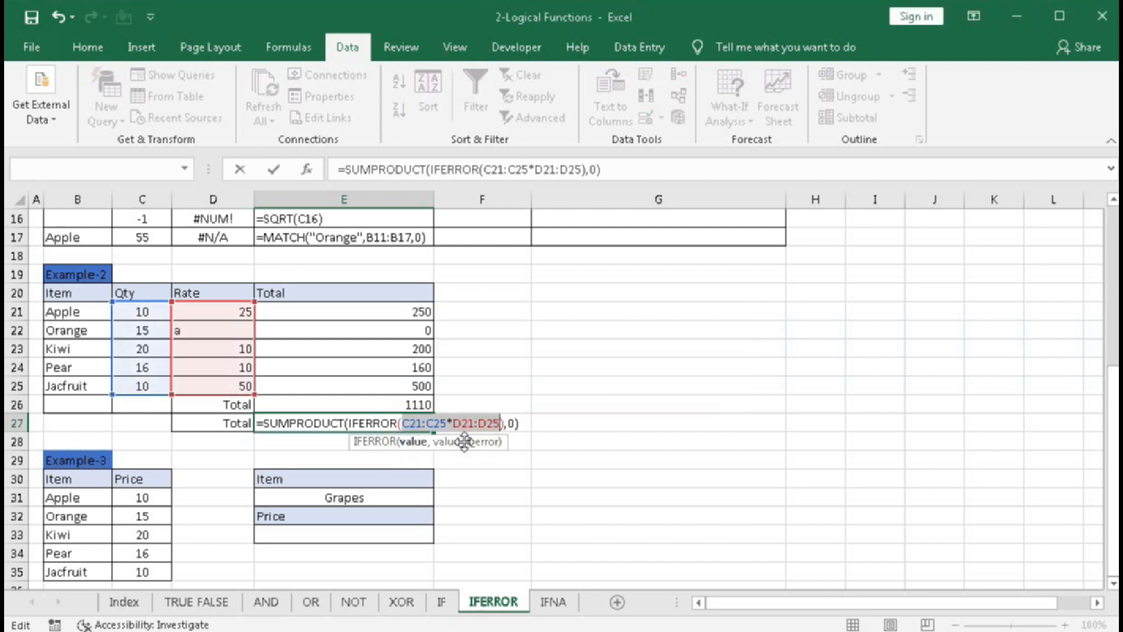
click(405, 423)
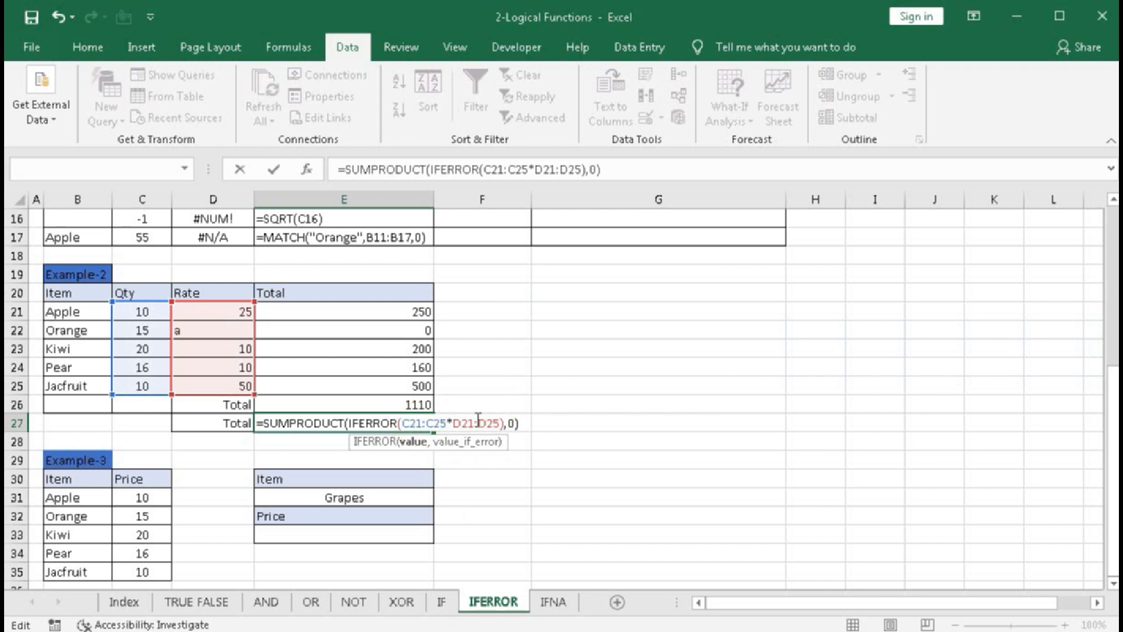
text(()
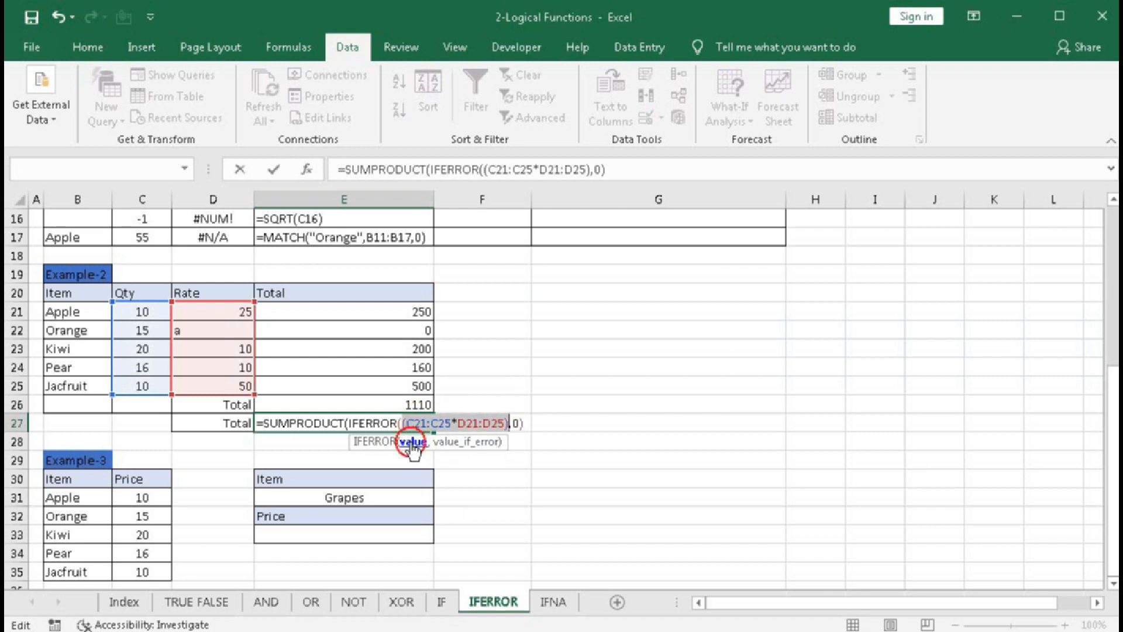
click(453, 443)
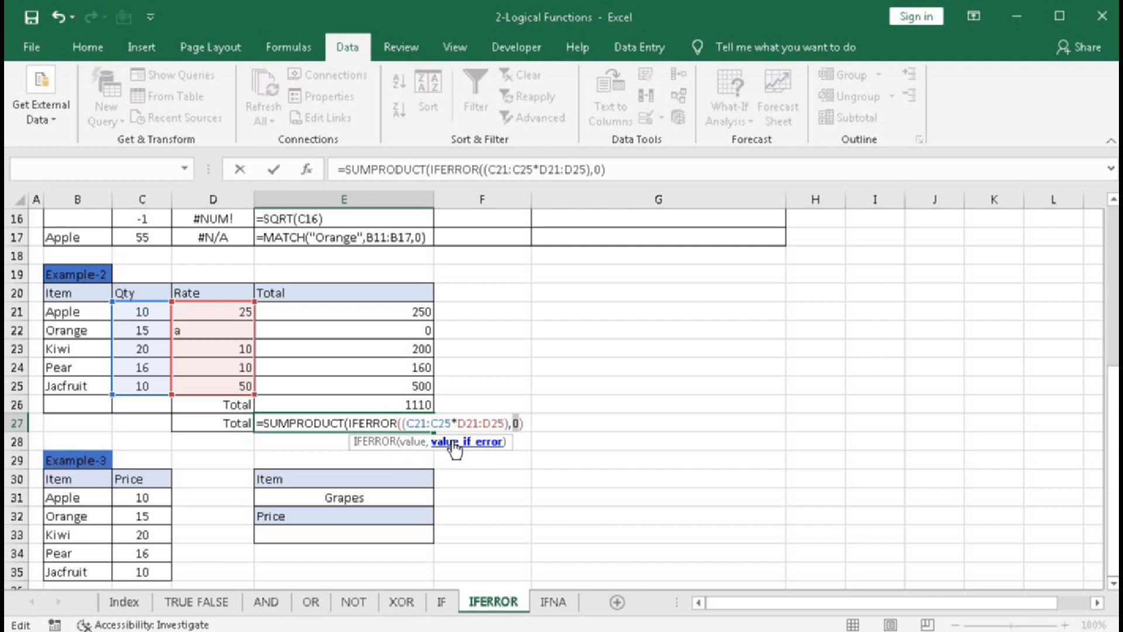
key(ctrl+shift+Return)
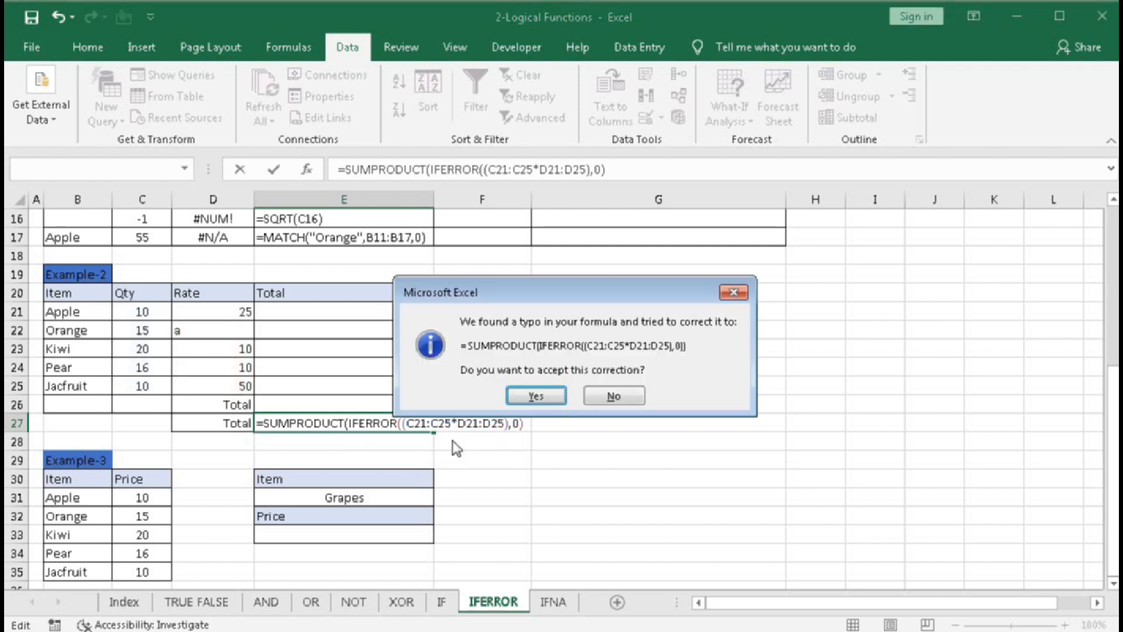
click(534, 390)
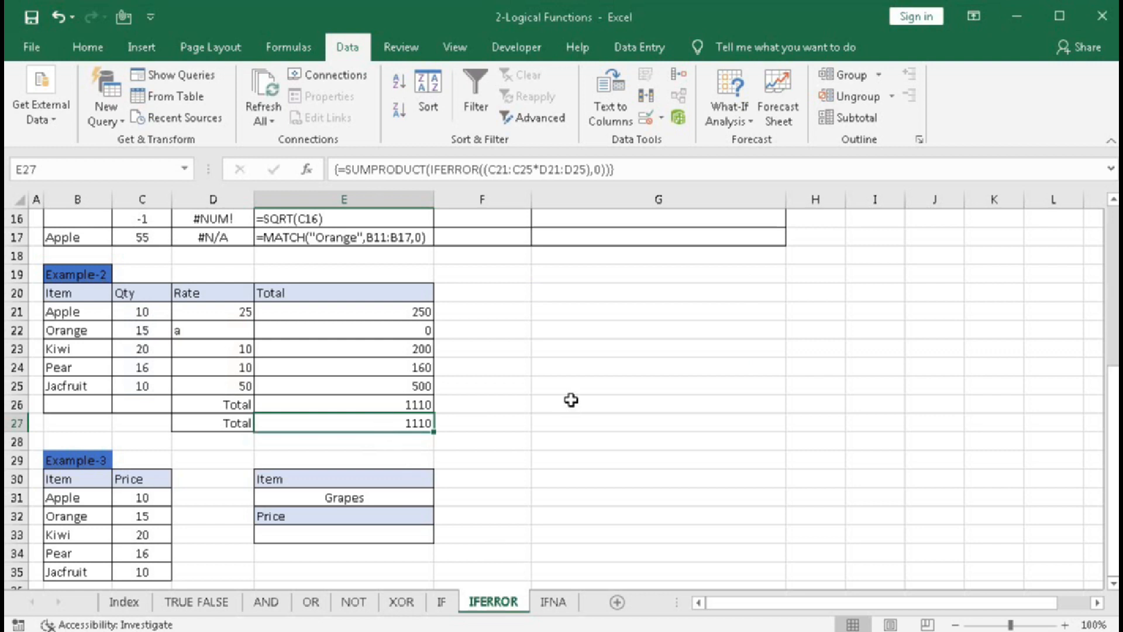
- Copy the FORMULATEXT formula from E17 into F26 and fill it down to F27
click(328, 238)
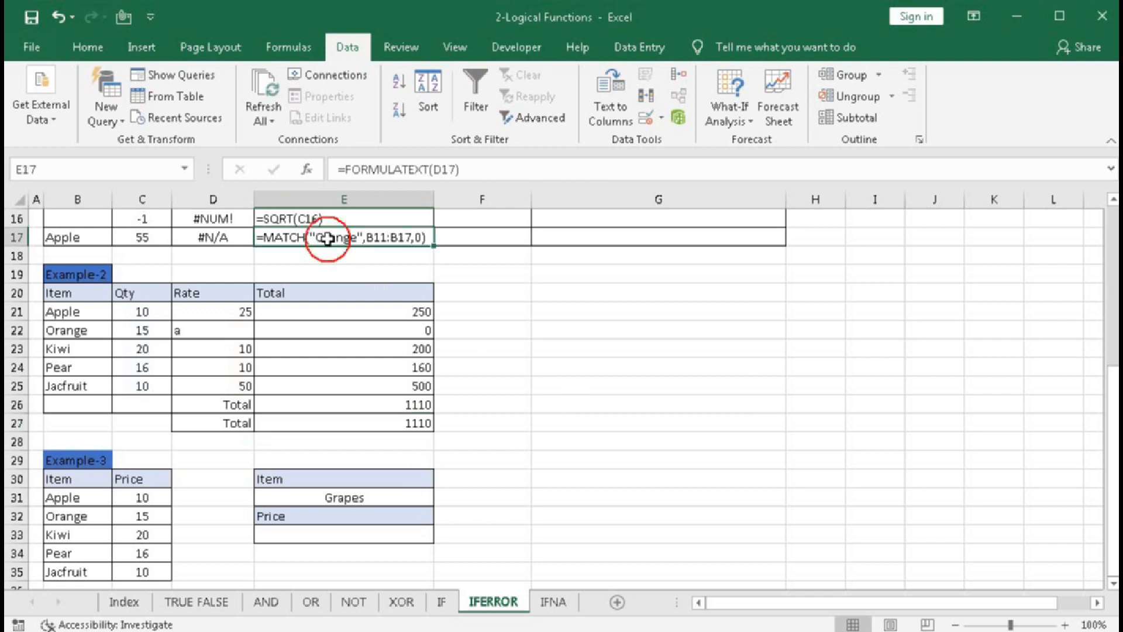
key(ctrl+c)
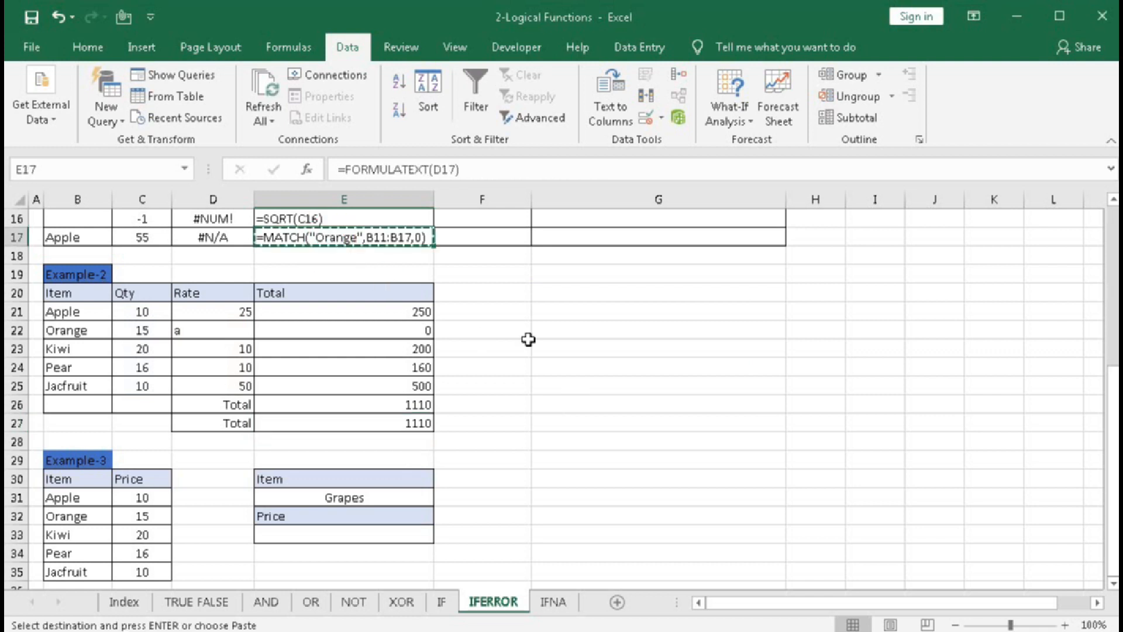
click(520, 404)
key(ctrl+v)
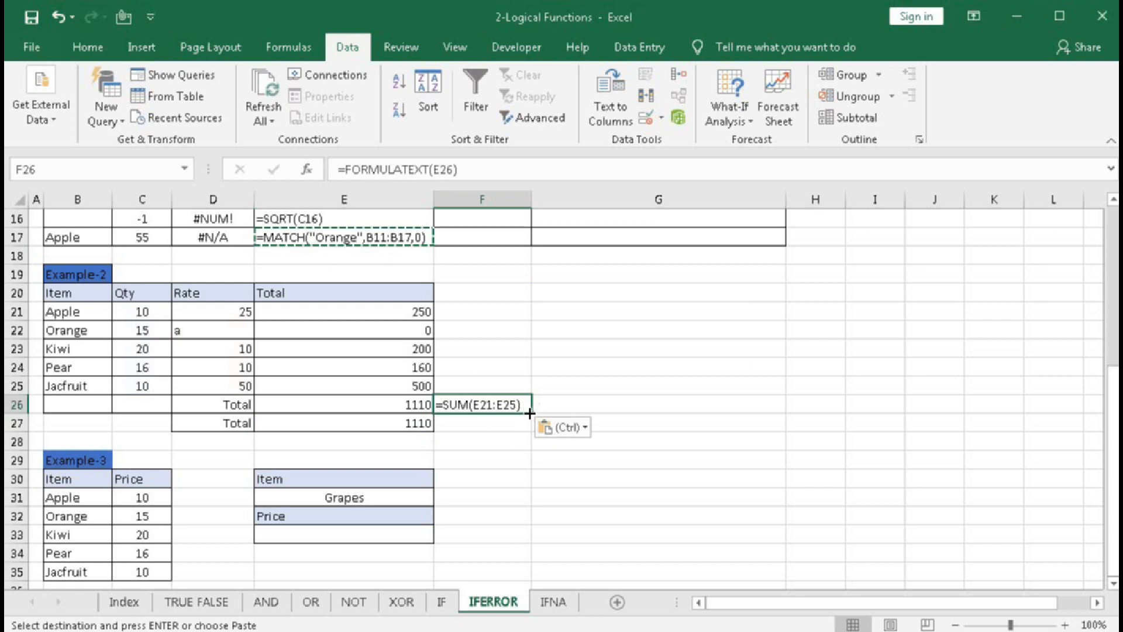
drag(530, 414, 528, 429)
click(607, 407)
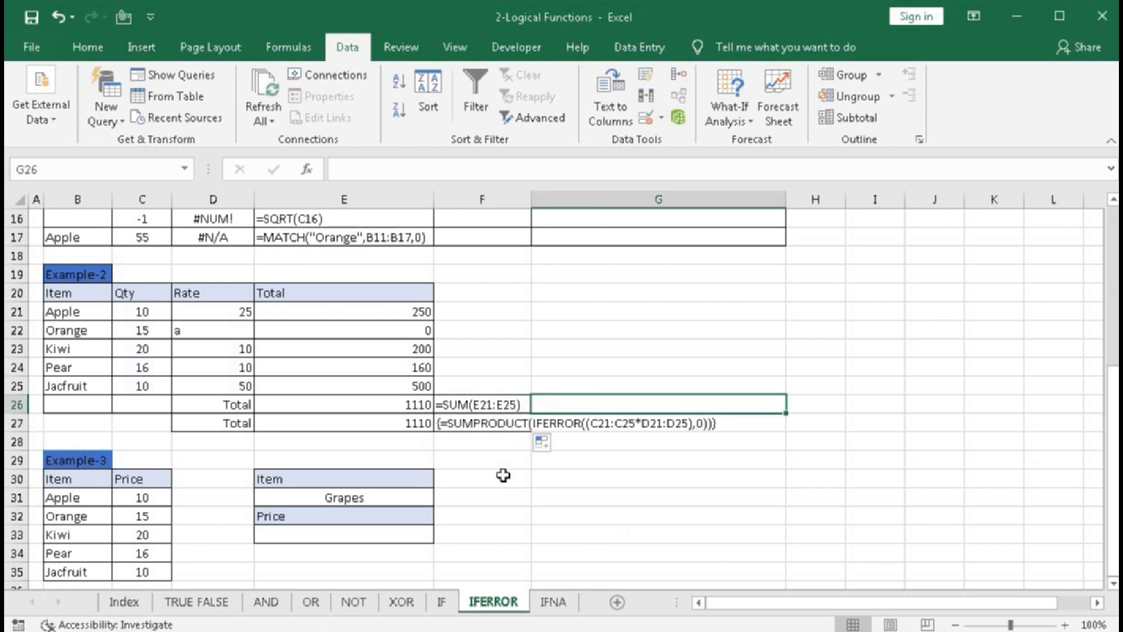
- Review the Example-2 totals beside their formula texts, and the Example-3 item list, prices and lookup cells
click(465, 408)
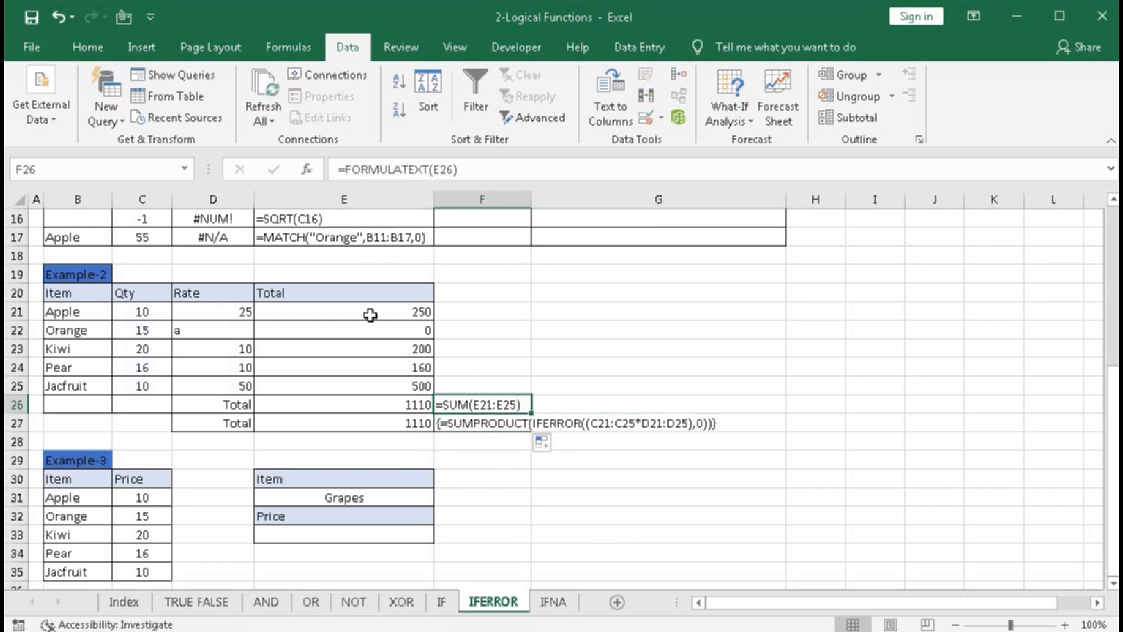
drag(362, 310, 372, 399)
click(372, 398)
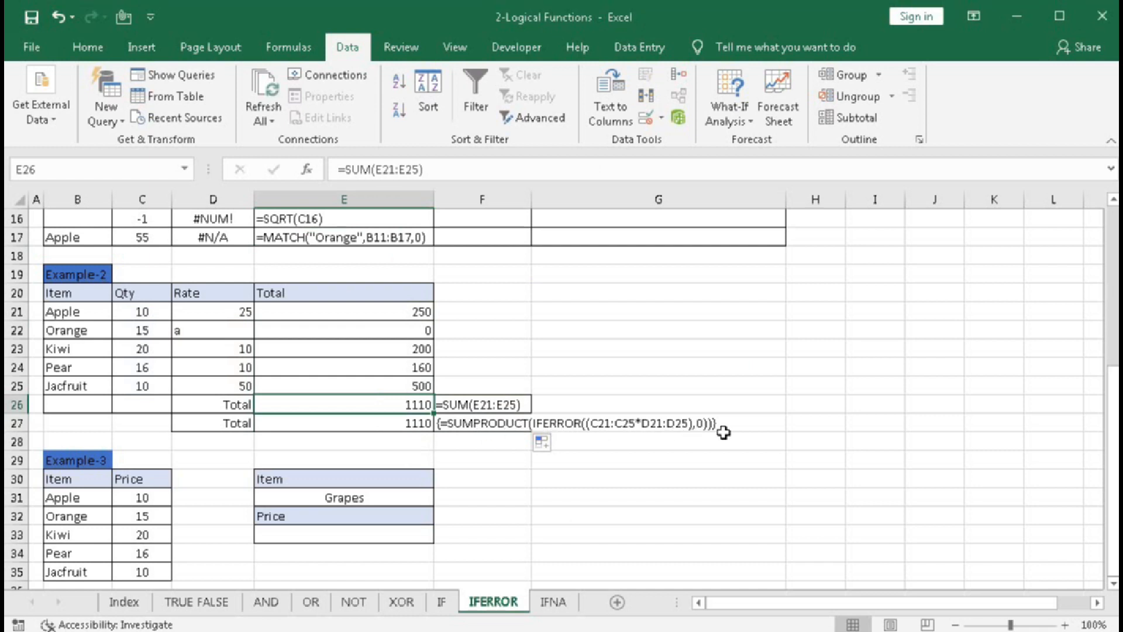
click(489, 458)
scroll(383, 422, down, 3)
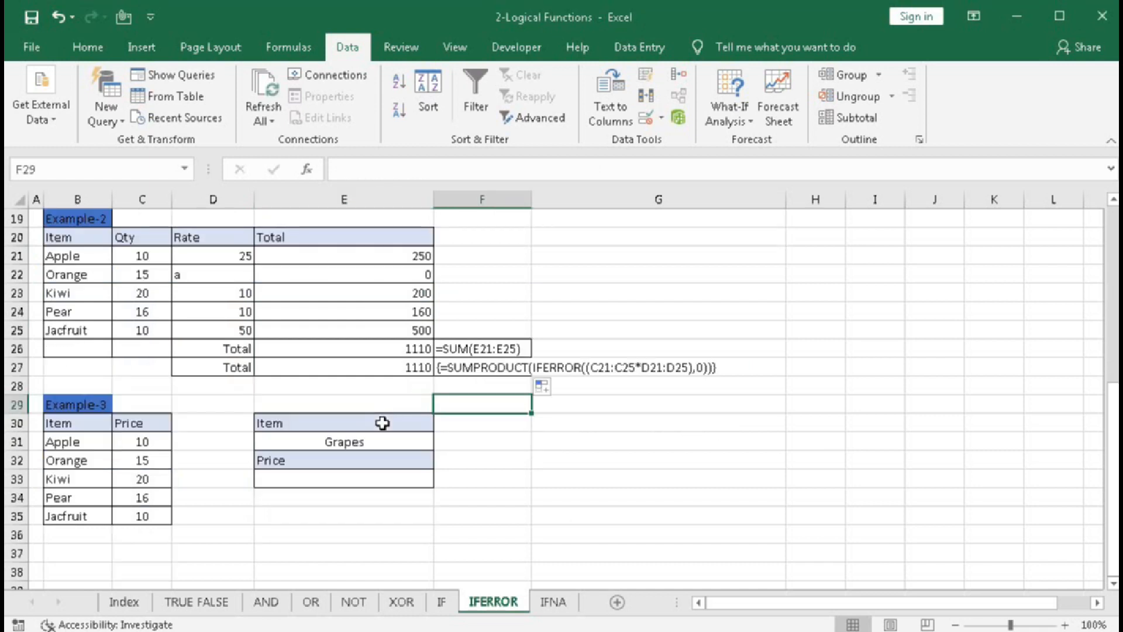
scroll(394, 487, up, 1)
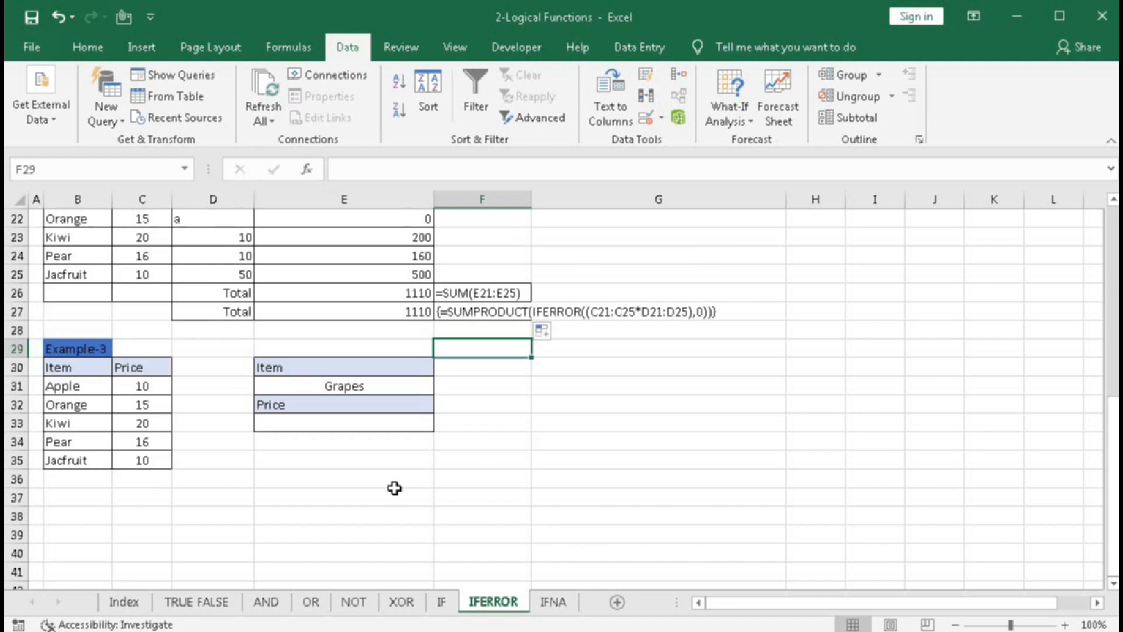
drag(69, 386, 67, 451)
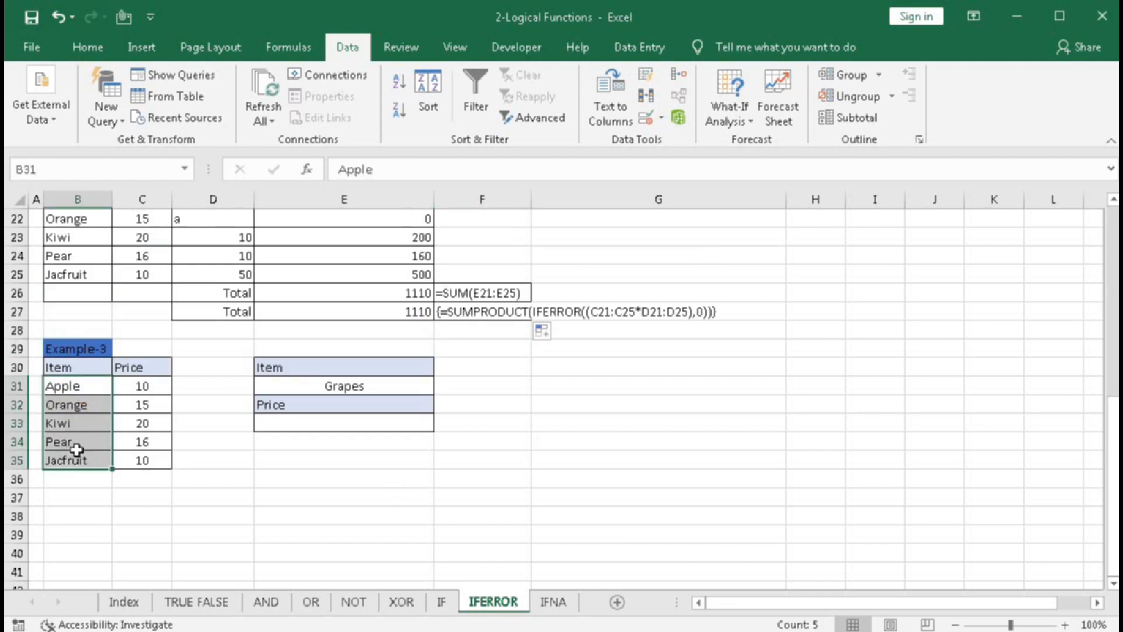
drag(139, 386, 139, 456)
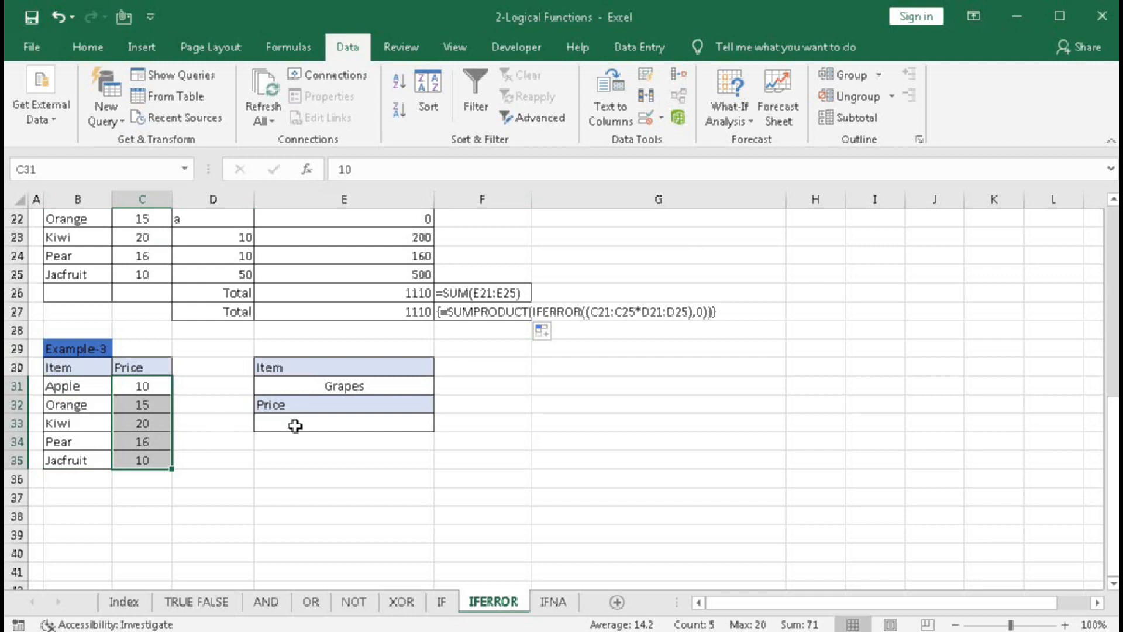
click(322, 385)
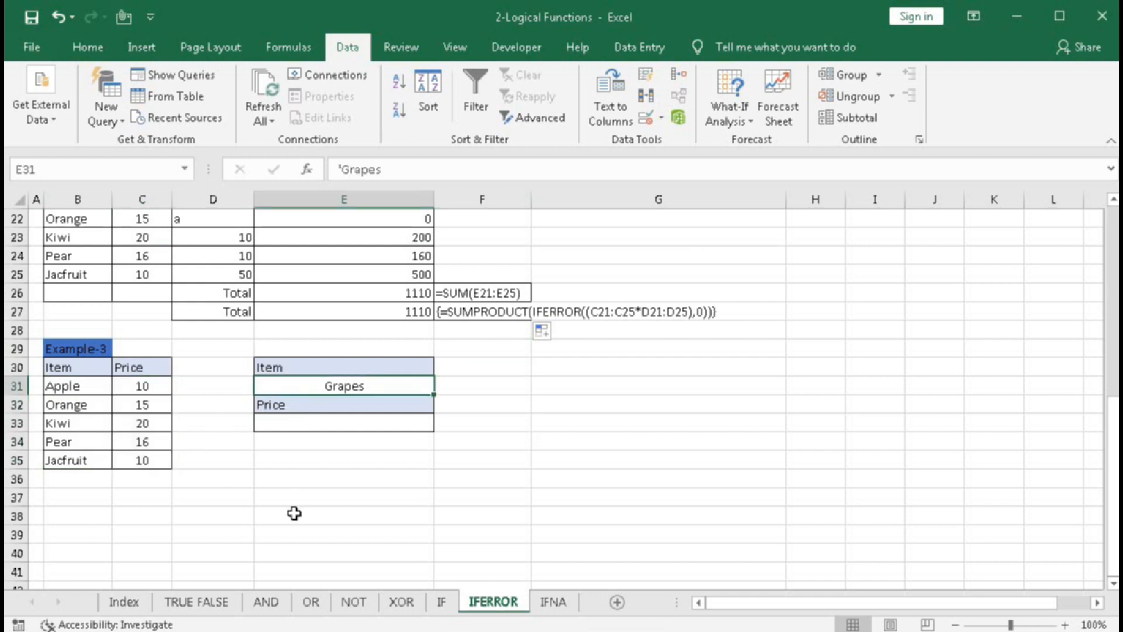
click(305, 425)
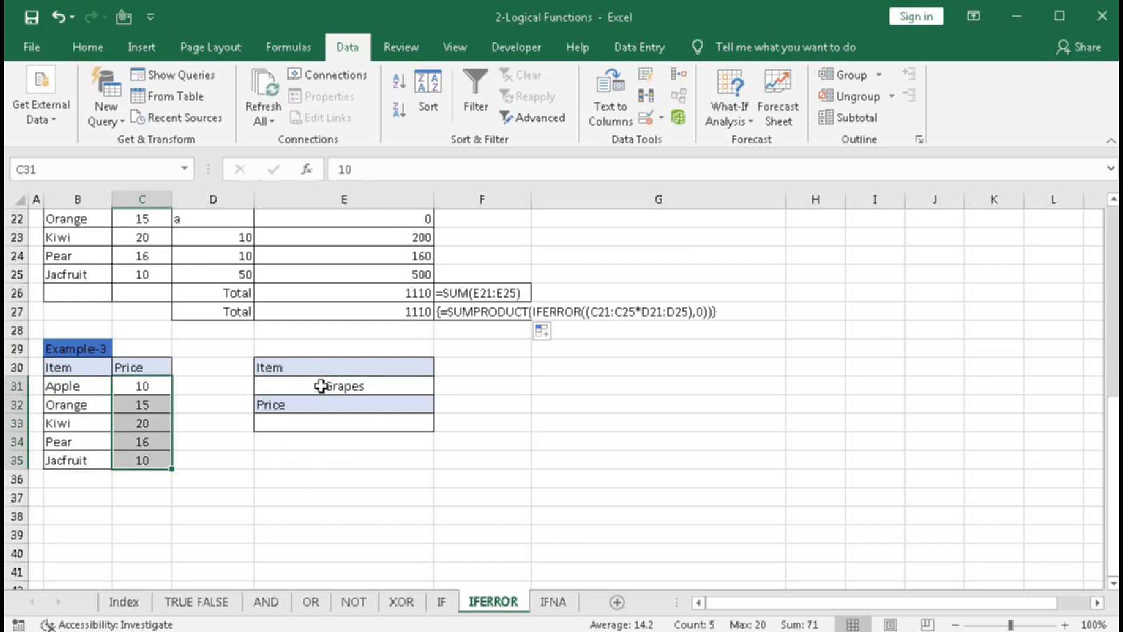
- Set the Example-3 lookup item in E31 to Apple
click(321, 386)
text(Apple)
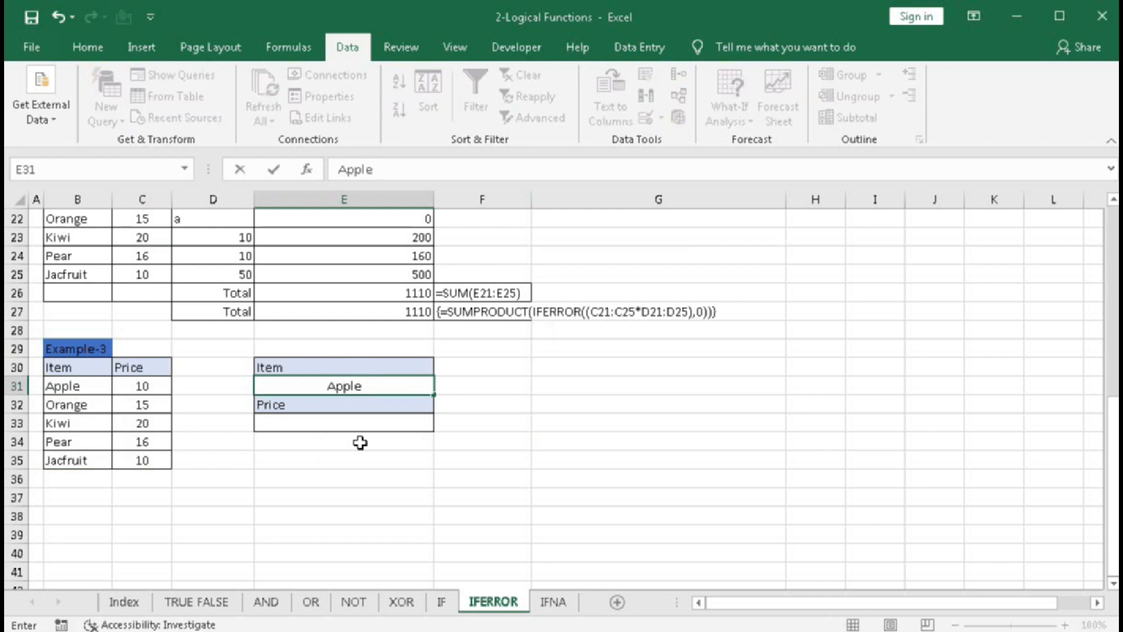
key(Return)
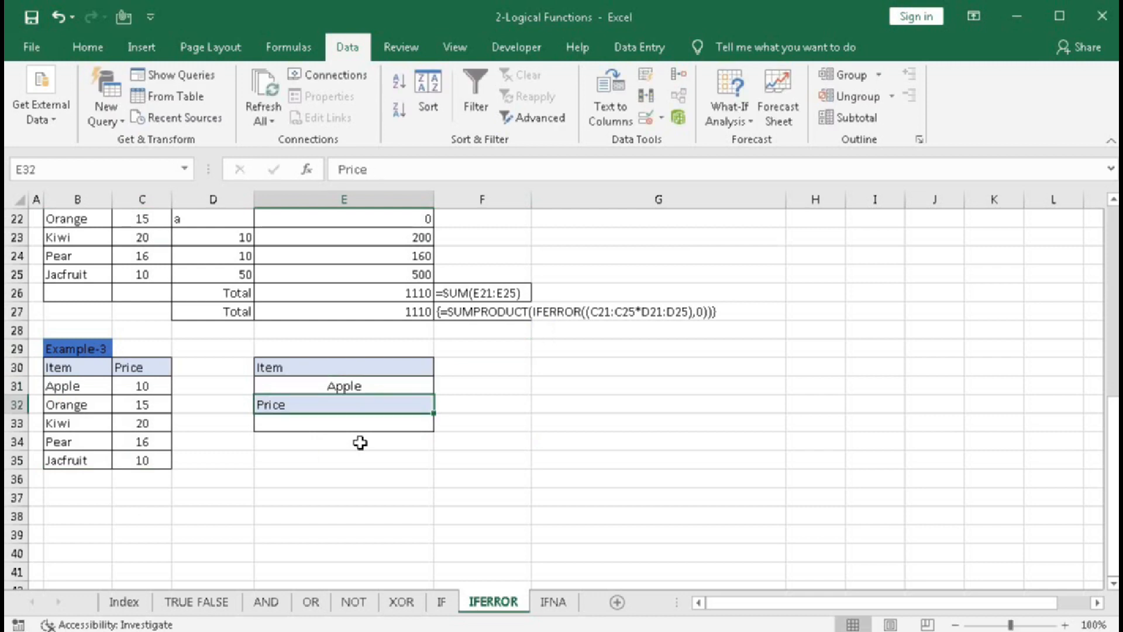
- Start a VLOOKUP formula in E33 with E31 as the lookup value and B30:C35 as the table array
key(Return)
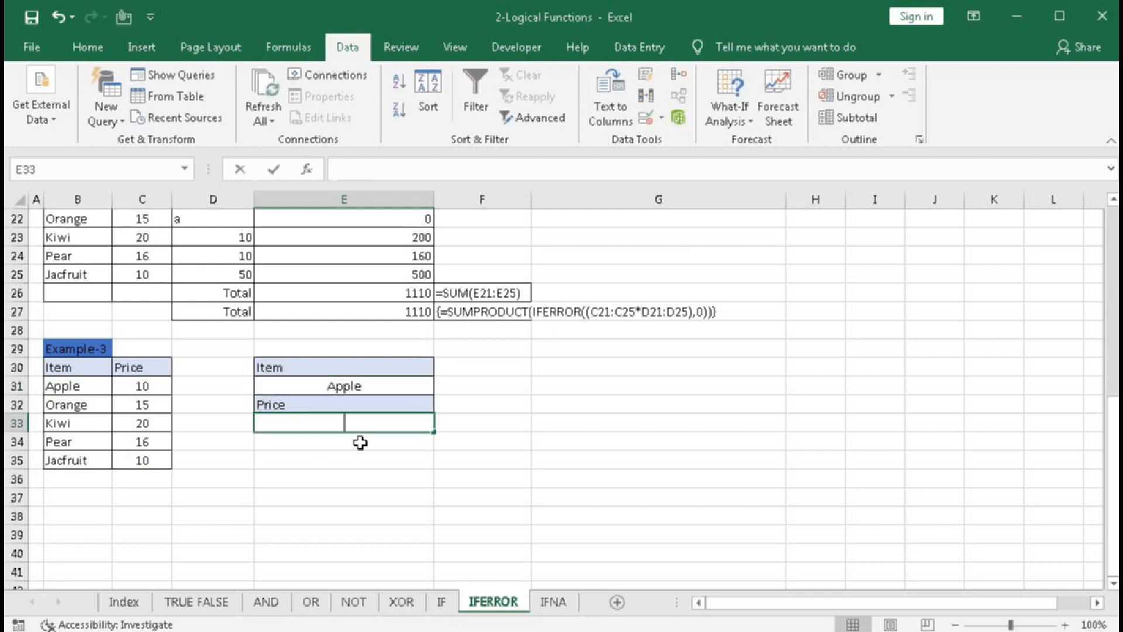
text(=vl)
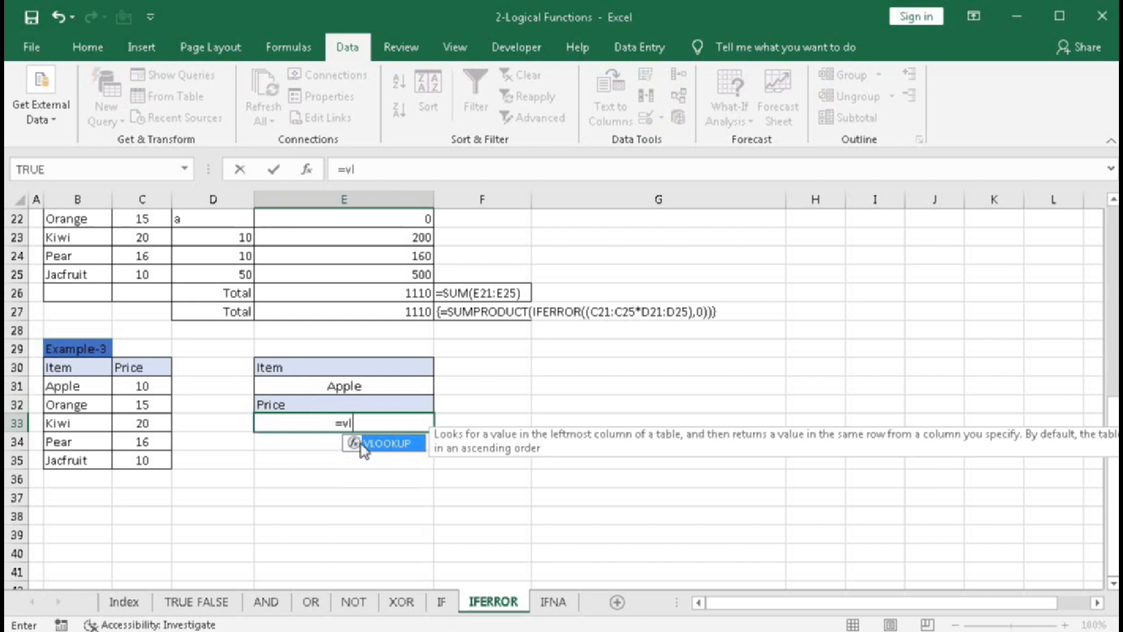
key(Tab)
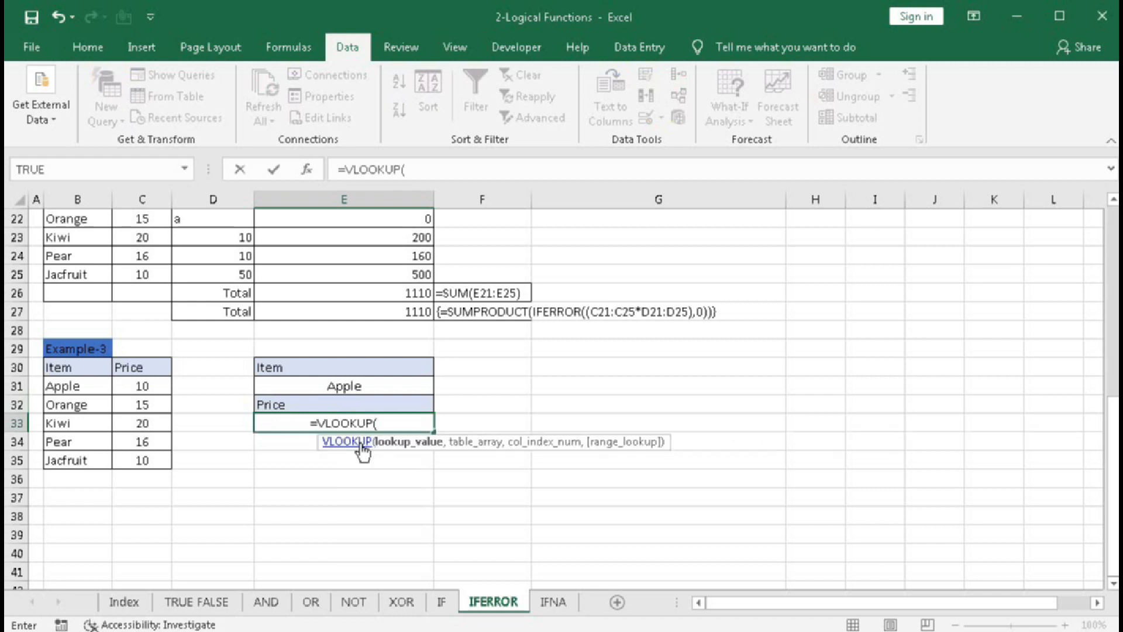
click(337, 386)
text(,)
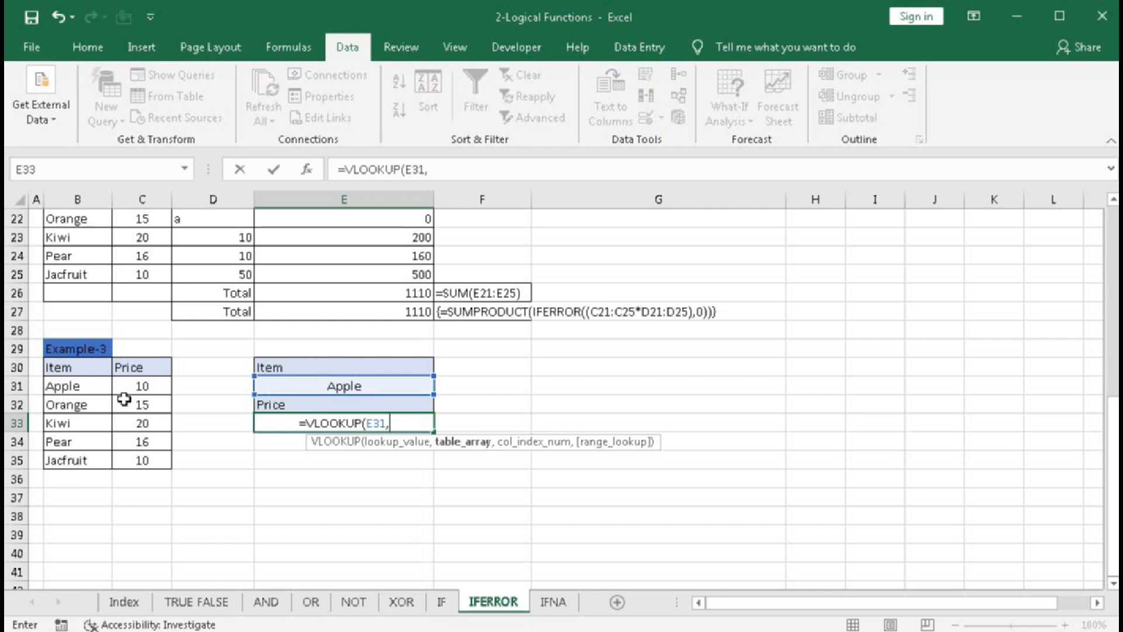
drag(71, 368, 137, 456)
text(,)
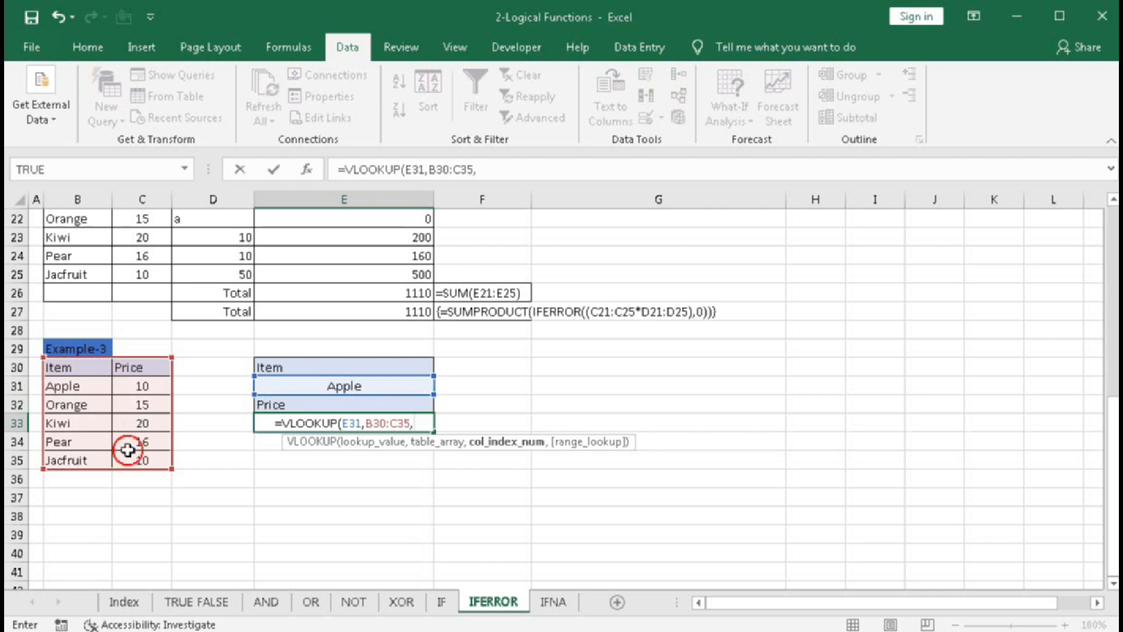
drag(154, 442, 130, 457)
key(BackSpace)
key(BackSpace)
key(BackSpace)
key(BackSpace)
key(BackSpace)
key(BackSpace)
key(BackSpace)
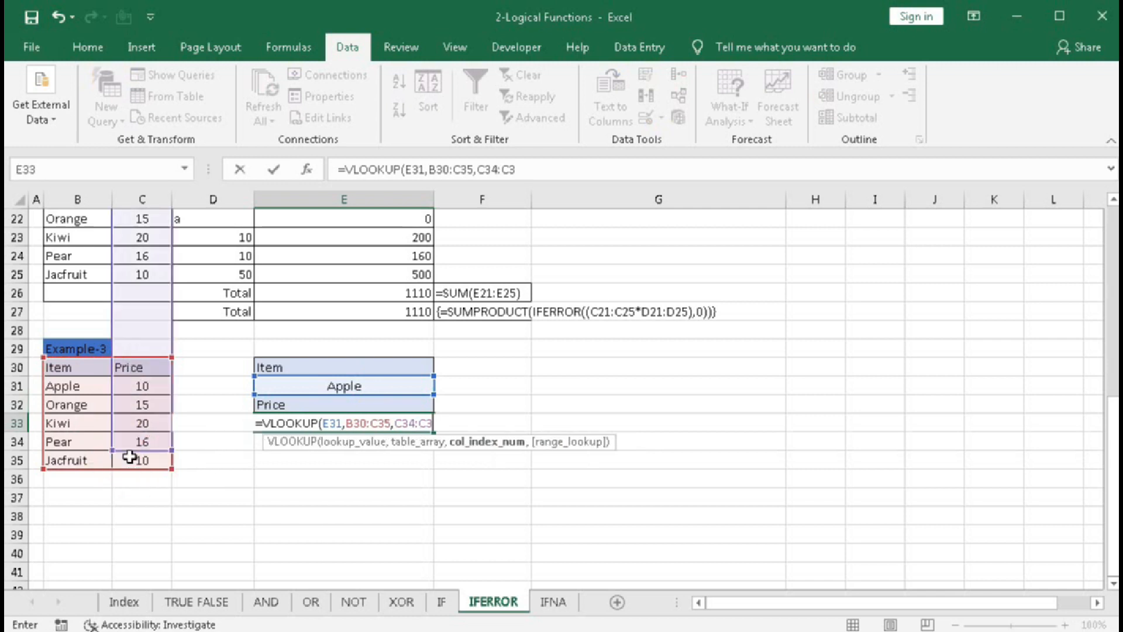
- Complete the VLOOKUP formula in E33 with column index 2 and 0 for an exact match
text(2)
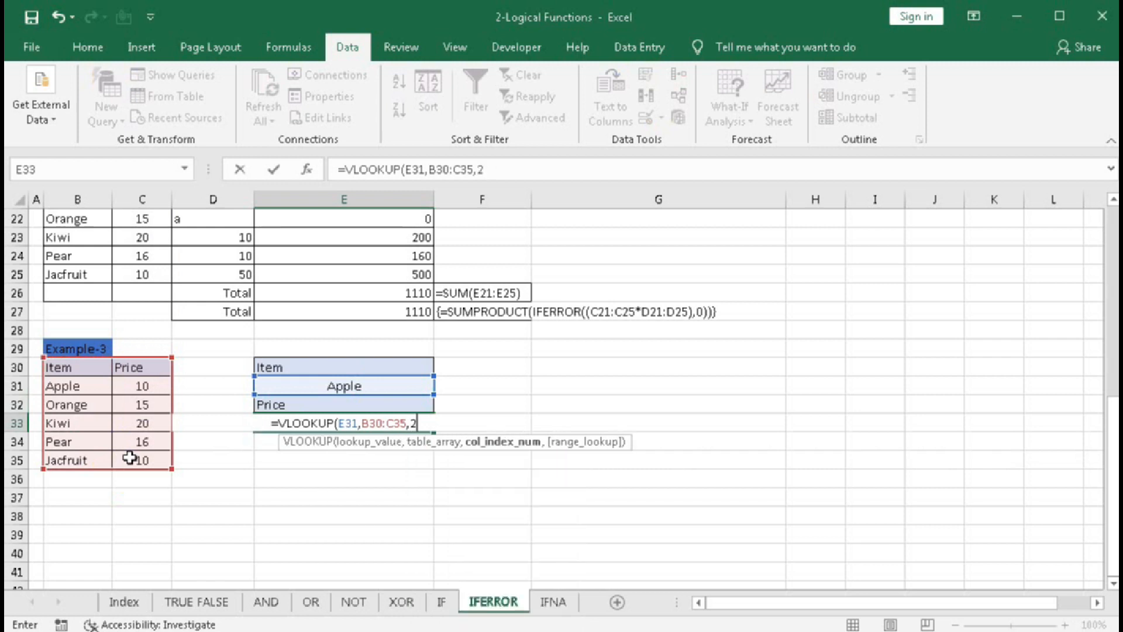
text(,)
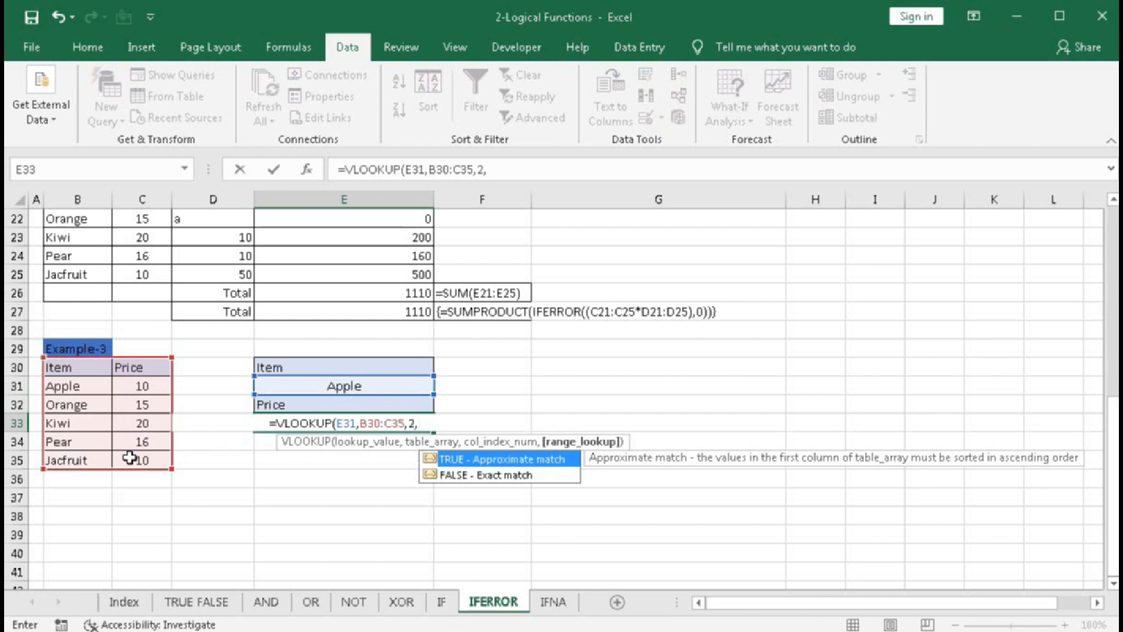
text(0)
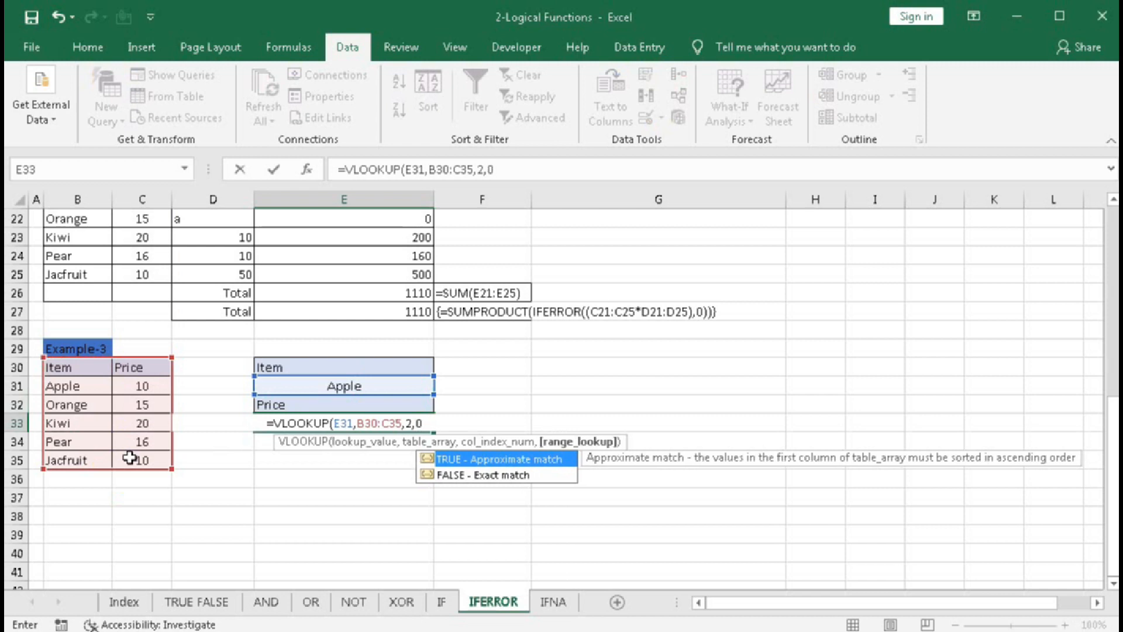
text())
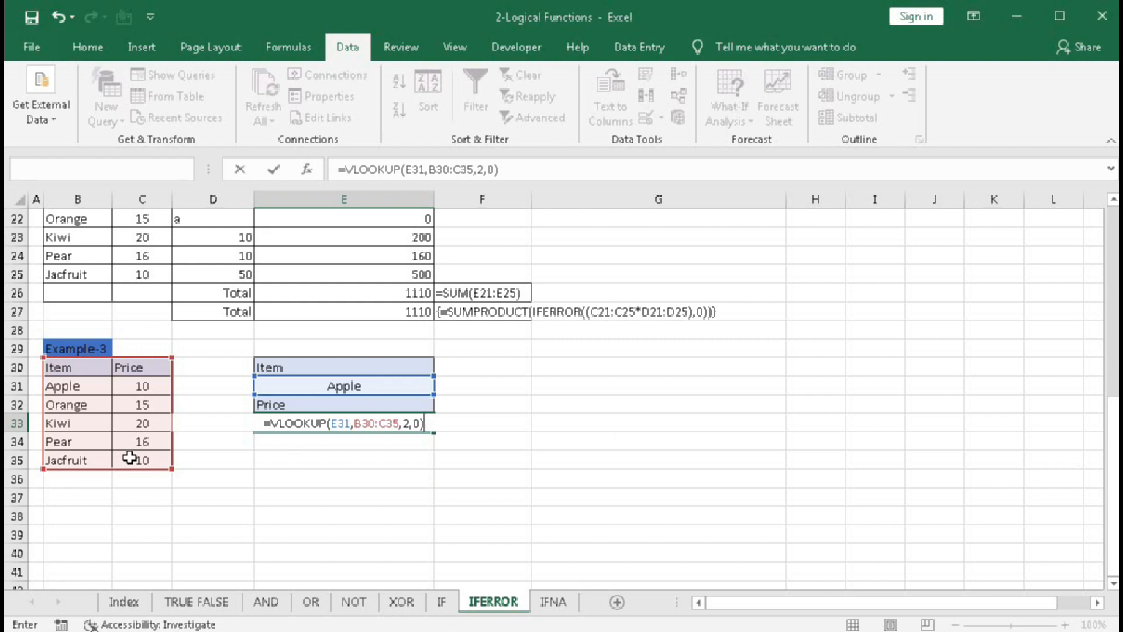
key(Return)
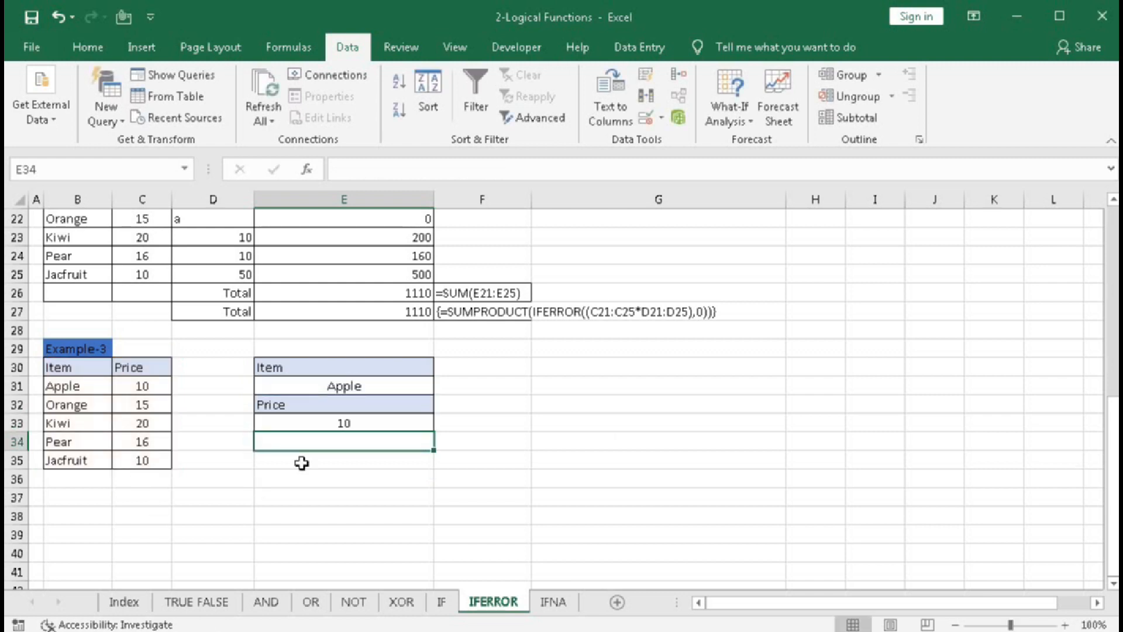
click(325, 422)
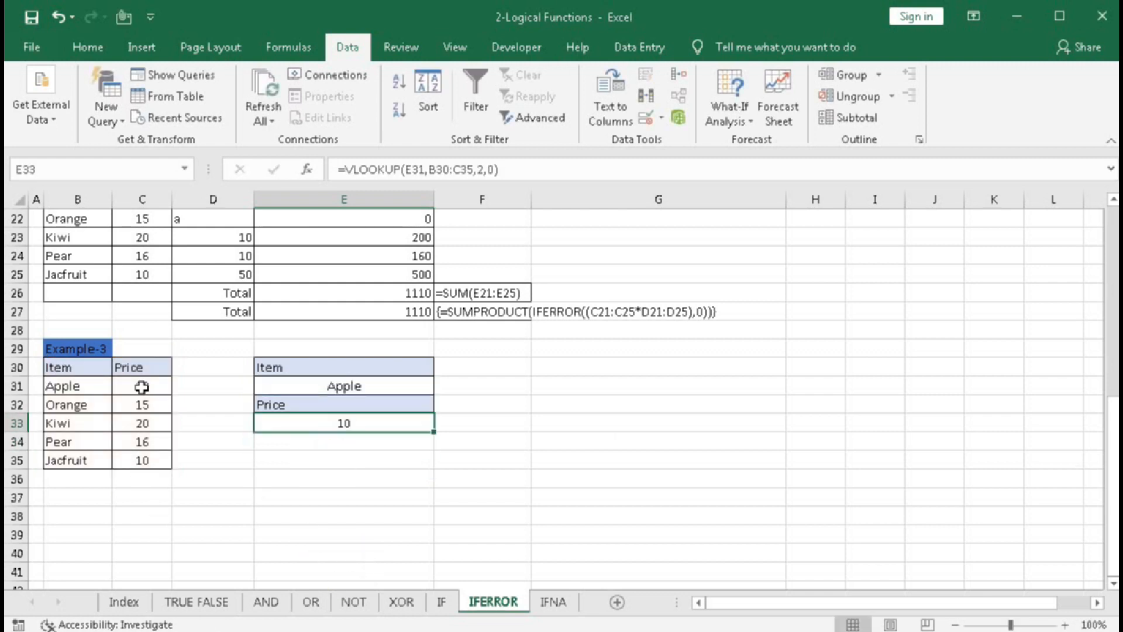
- Set the Example-3 lookup item in E31 to KIWI
click(323, 385)
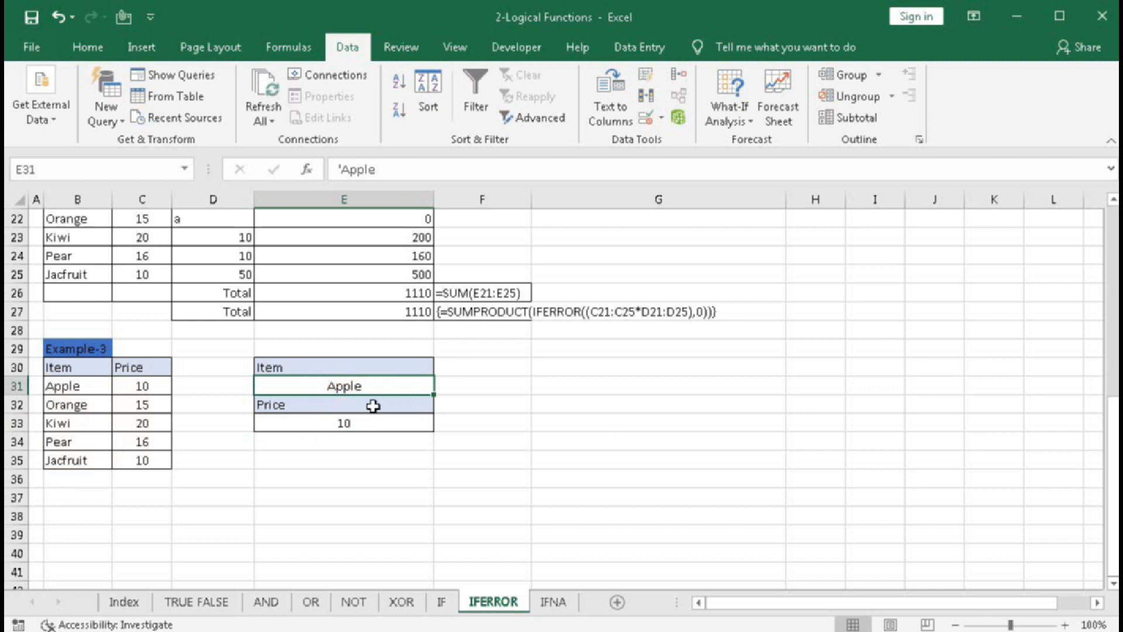
text(kwi)
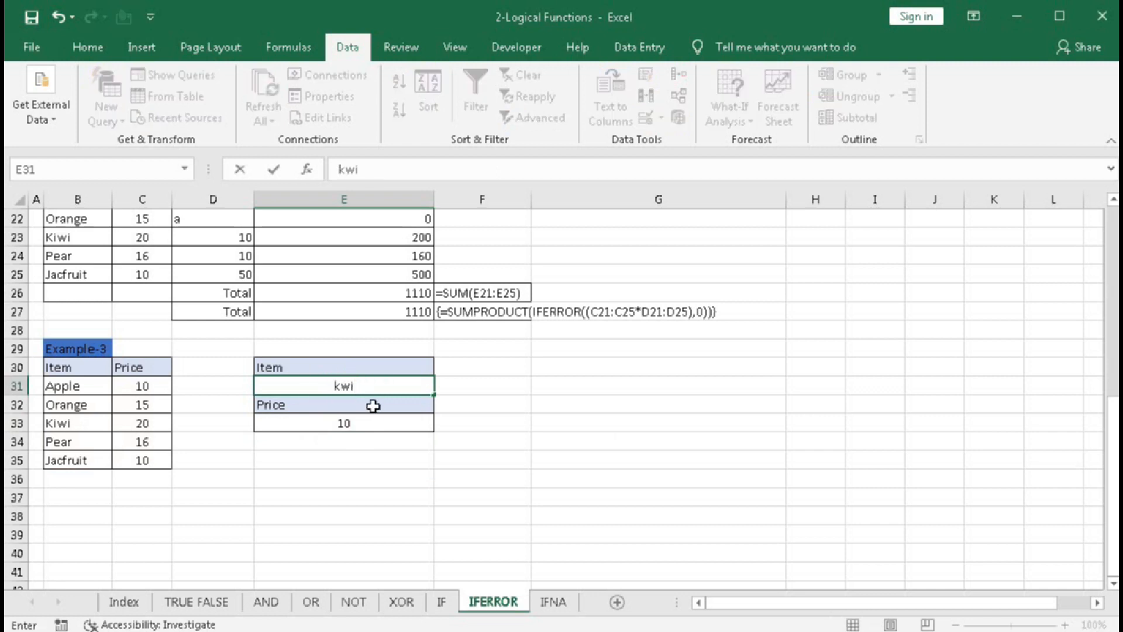
key(BackSpace)
key(BackSpace)
key(BackSpace)
text(KIWI)
key(ctrl+Return)
click(373, 406)
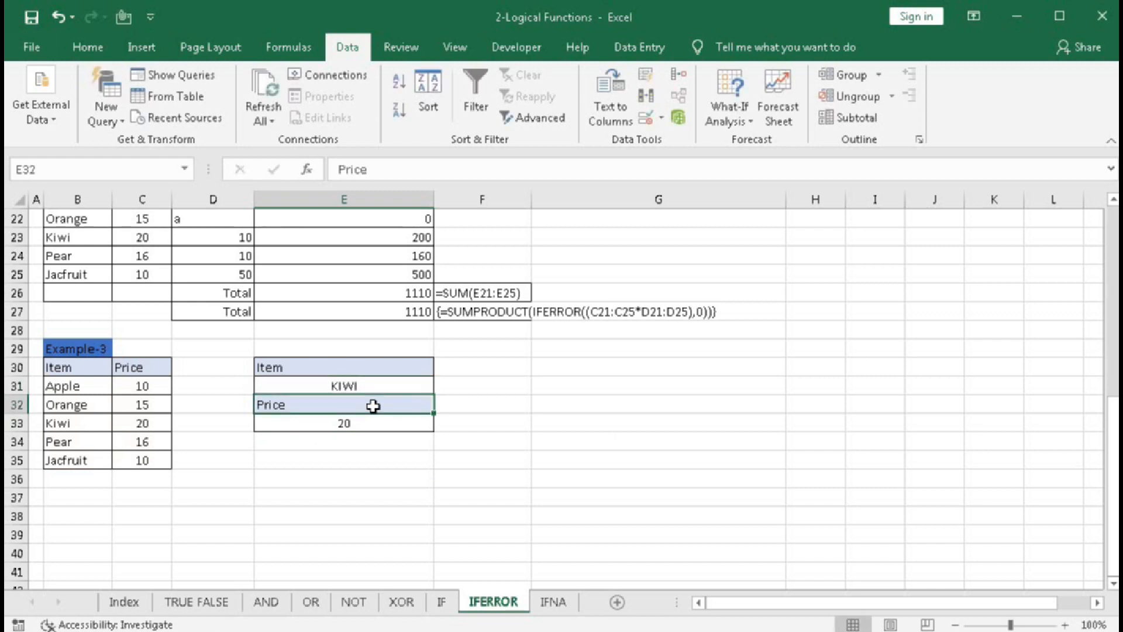
- Change the lookup item in E31 to GRAPES, an item missing from the Example-3 list
click(308, 386)
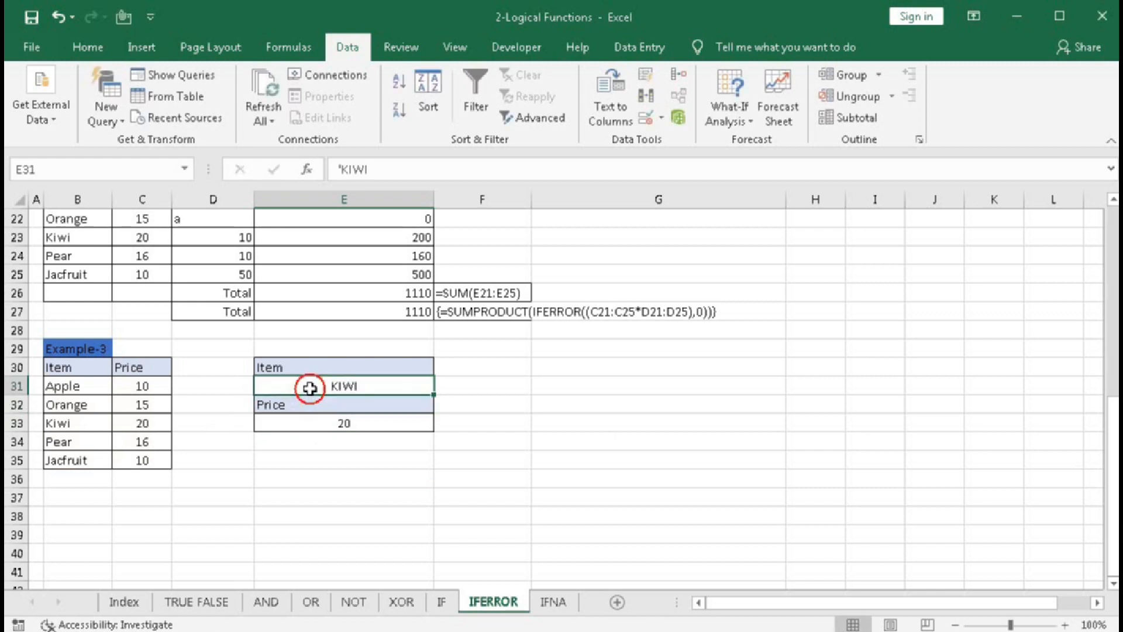
text(GRAPES)
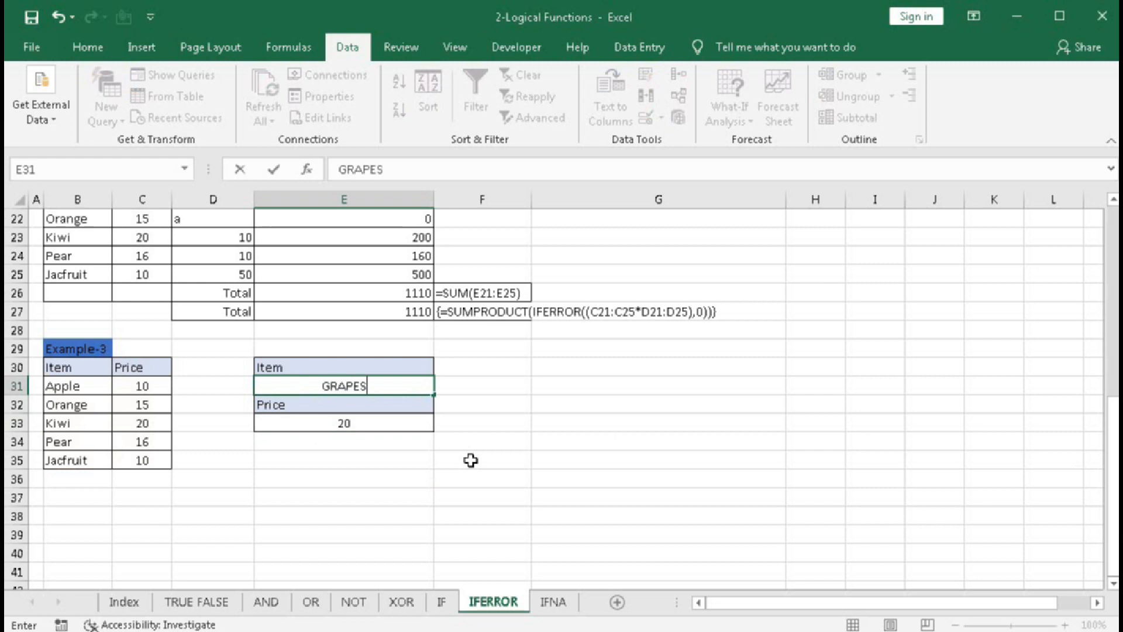
key(Return)
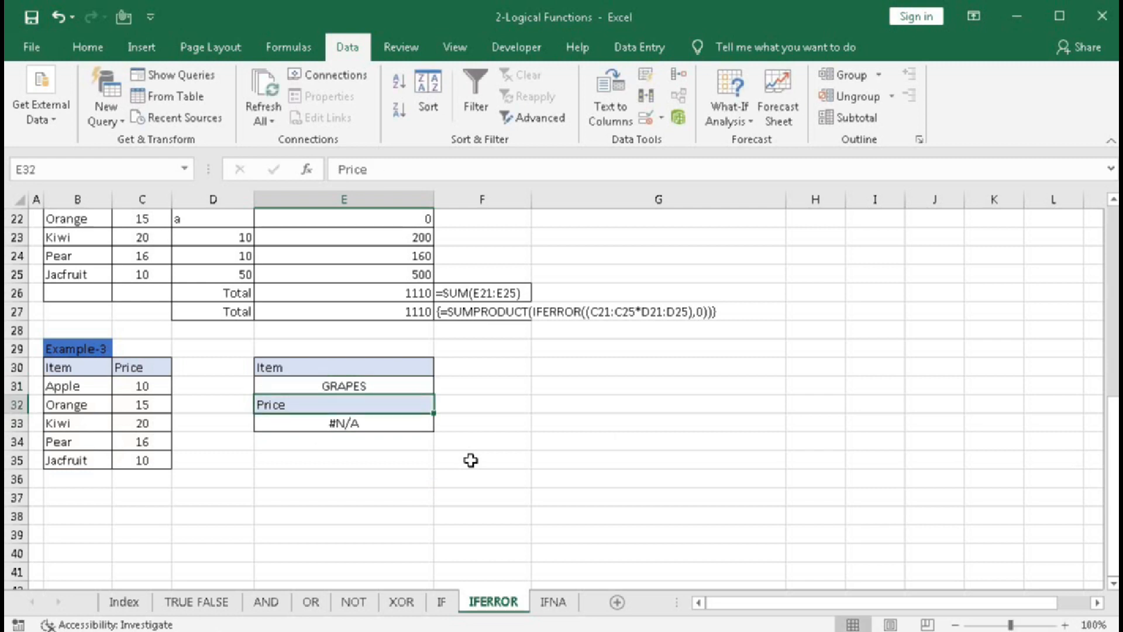
- Wrap the VLOOKUP formula in E33 in IFERROR with "Not Found" as the value if error
double_click(381, 422)
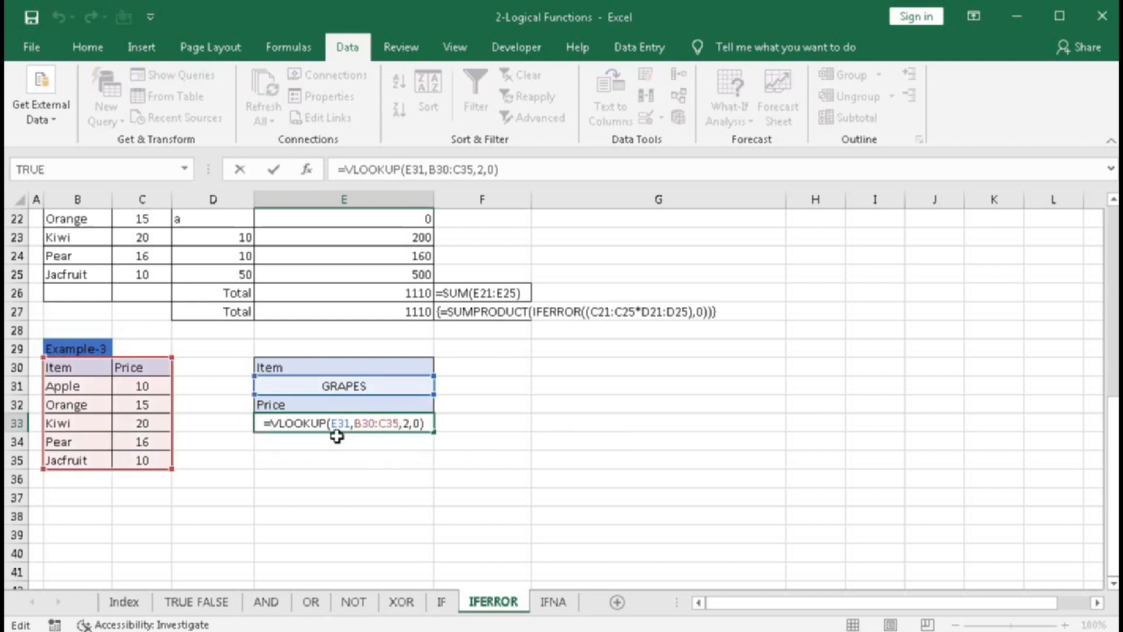
text(IFER)
double_click(338, 439)
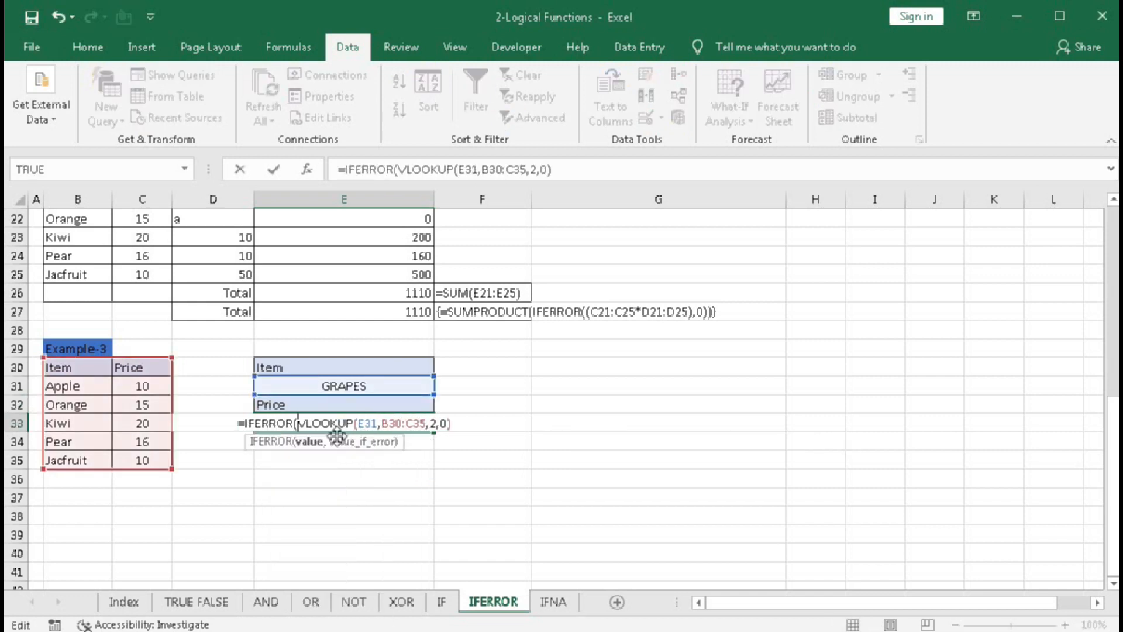
text(,")
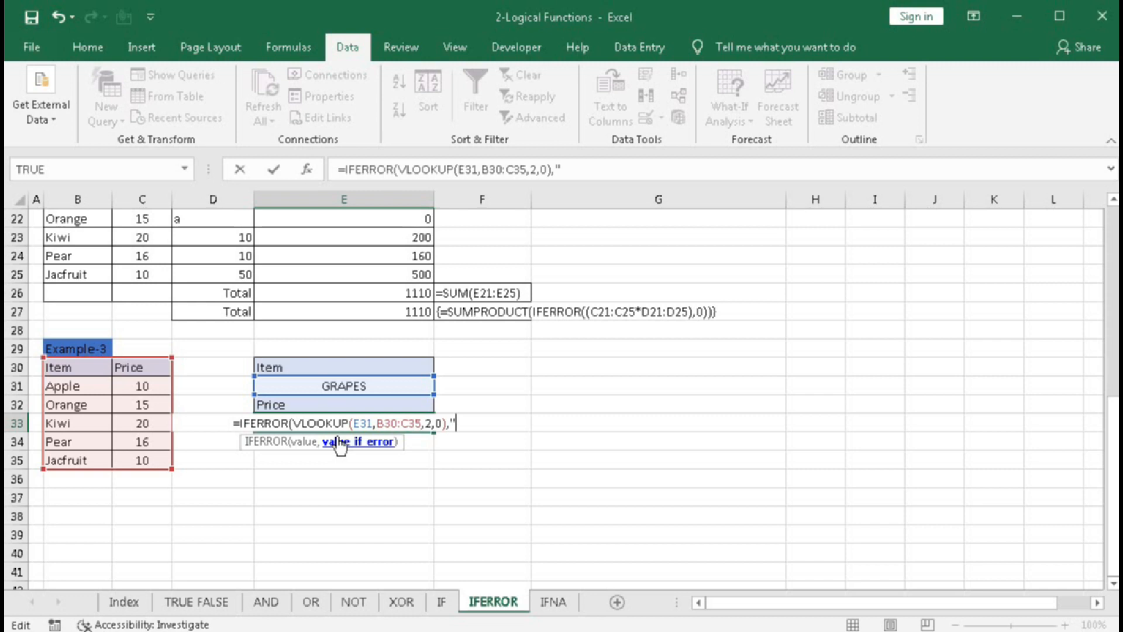
text(not )
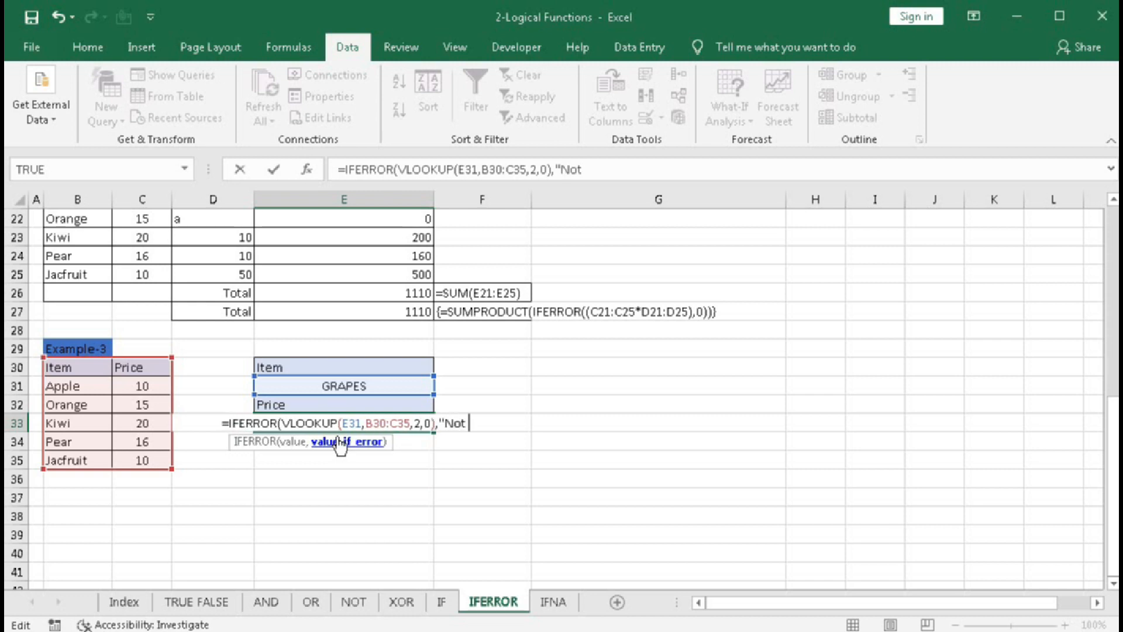
text(Found)
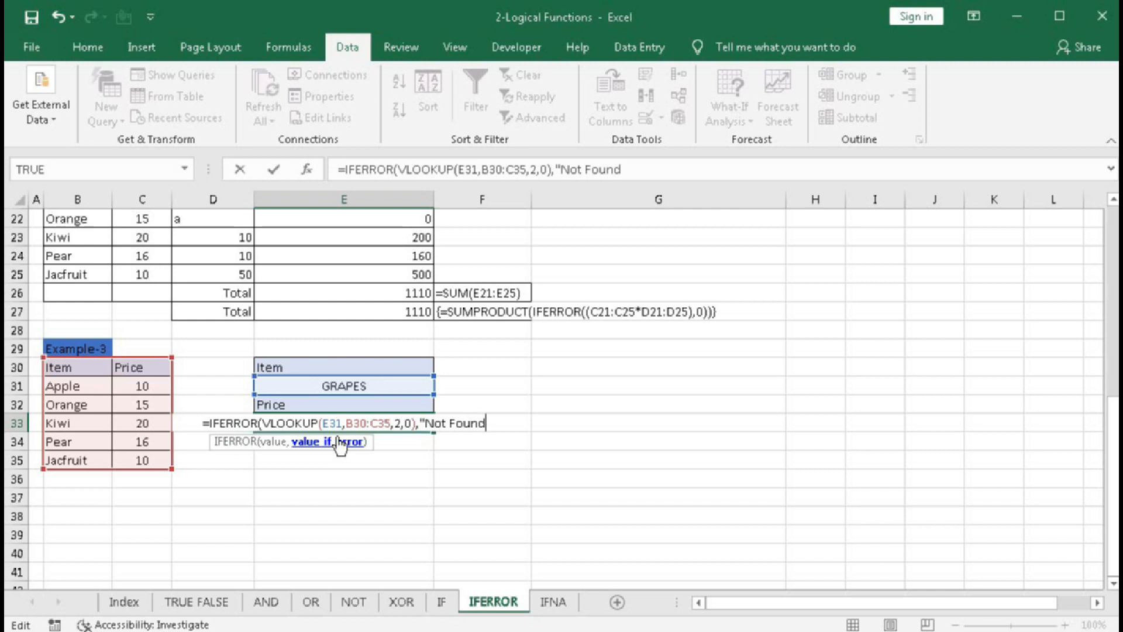
text(")
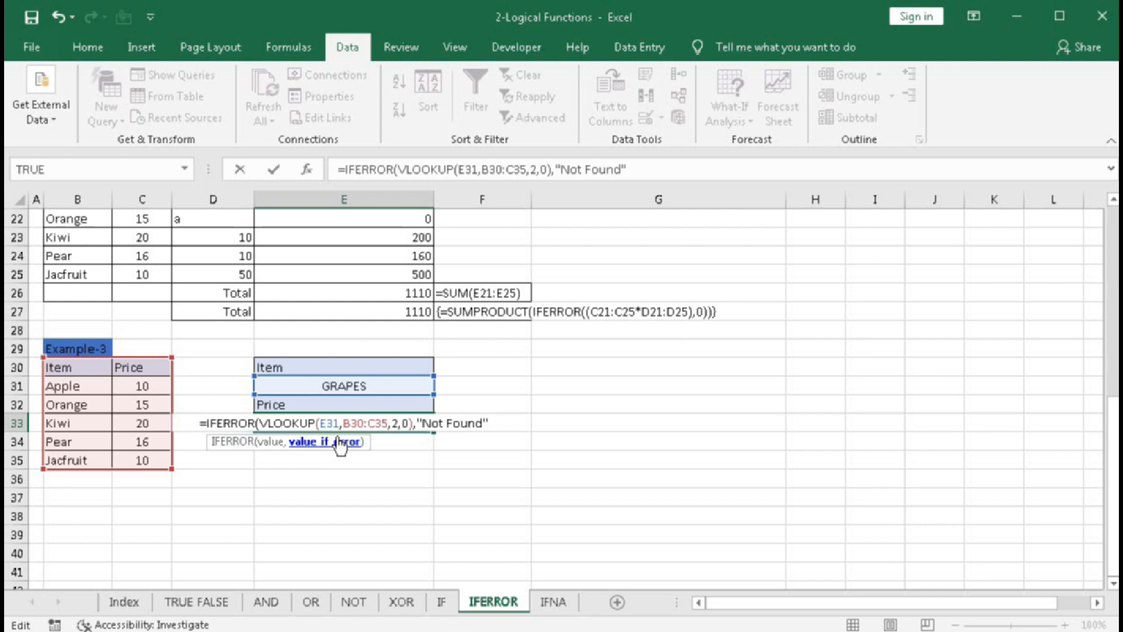
text())
key(Return)
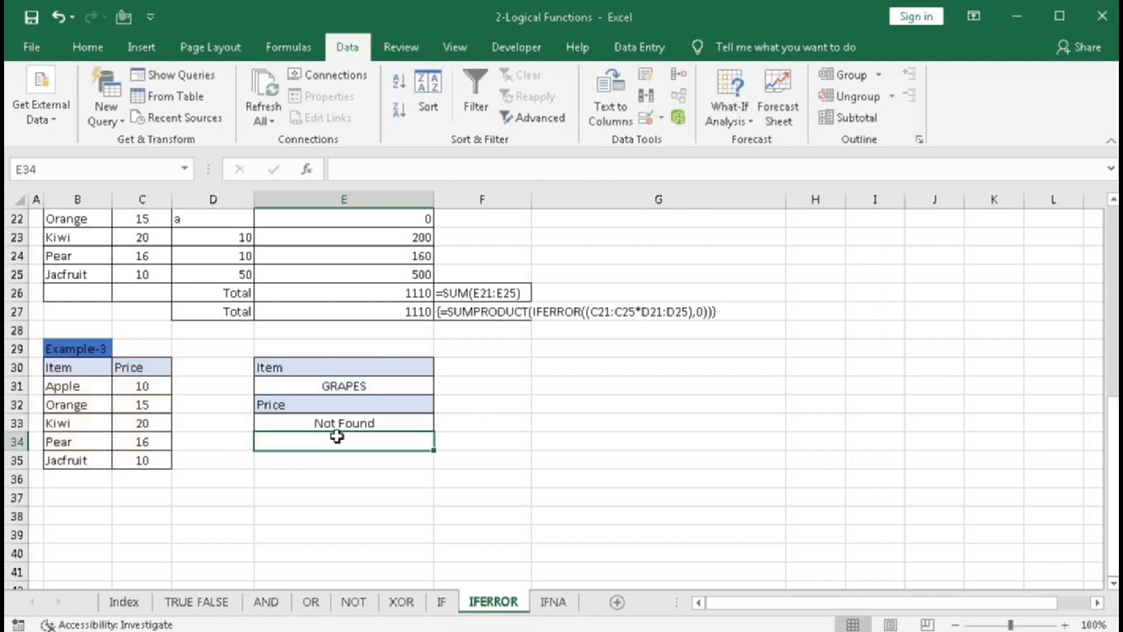
- Set the lookup item in E31 to pear and check the returned price against Pear's price in C34
click(329, 386)
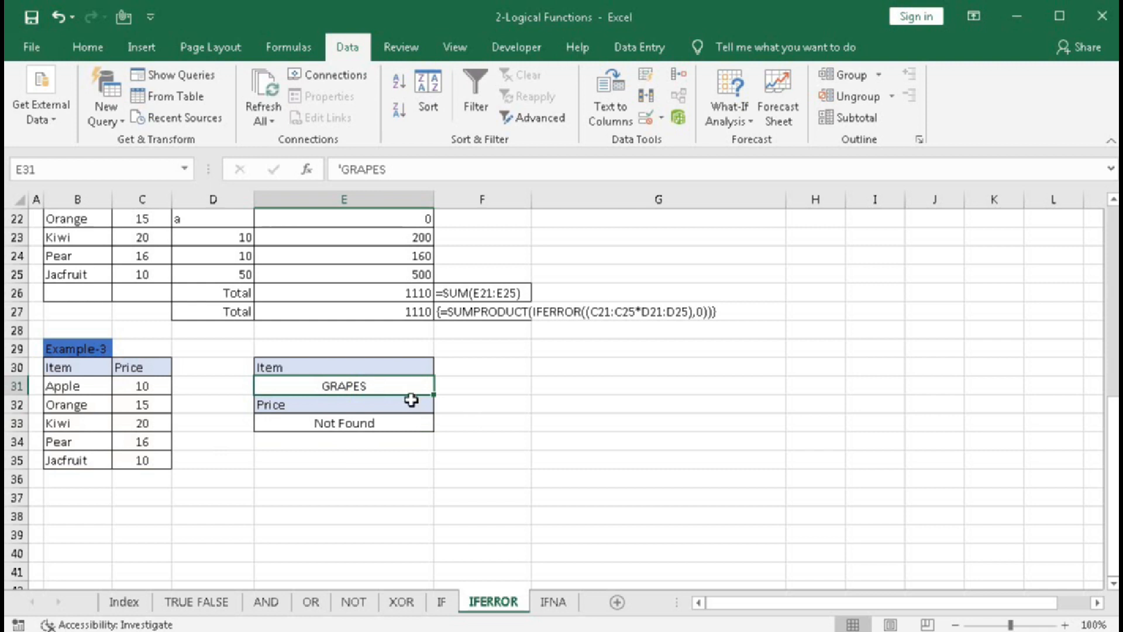
text(pear)
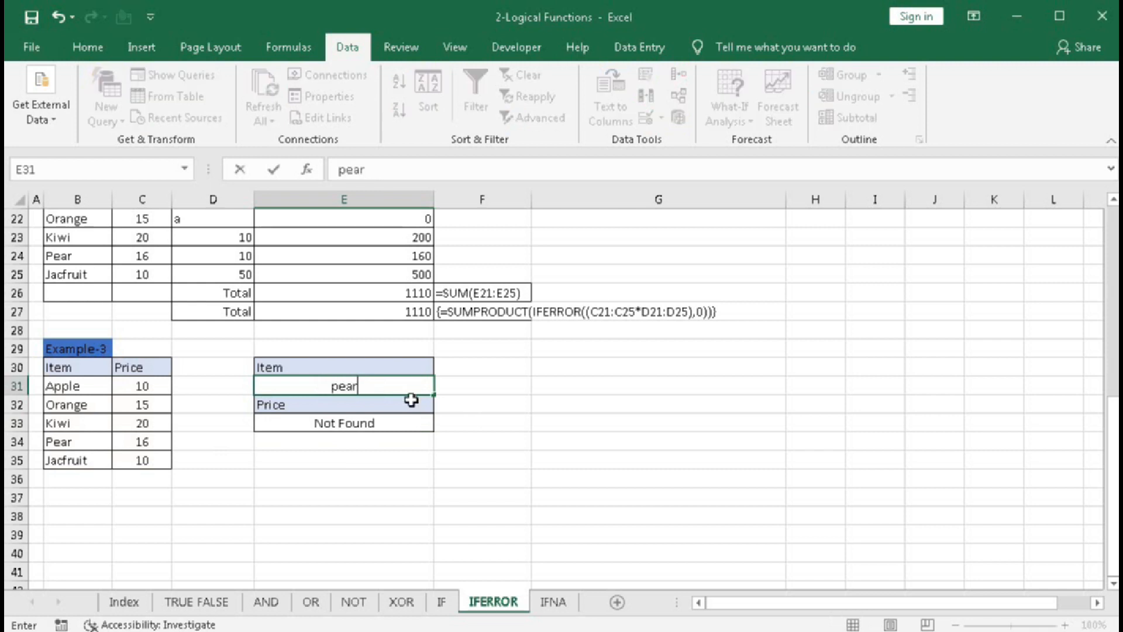
key(Return)
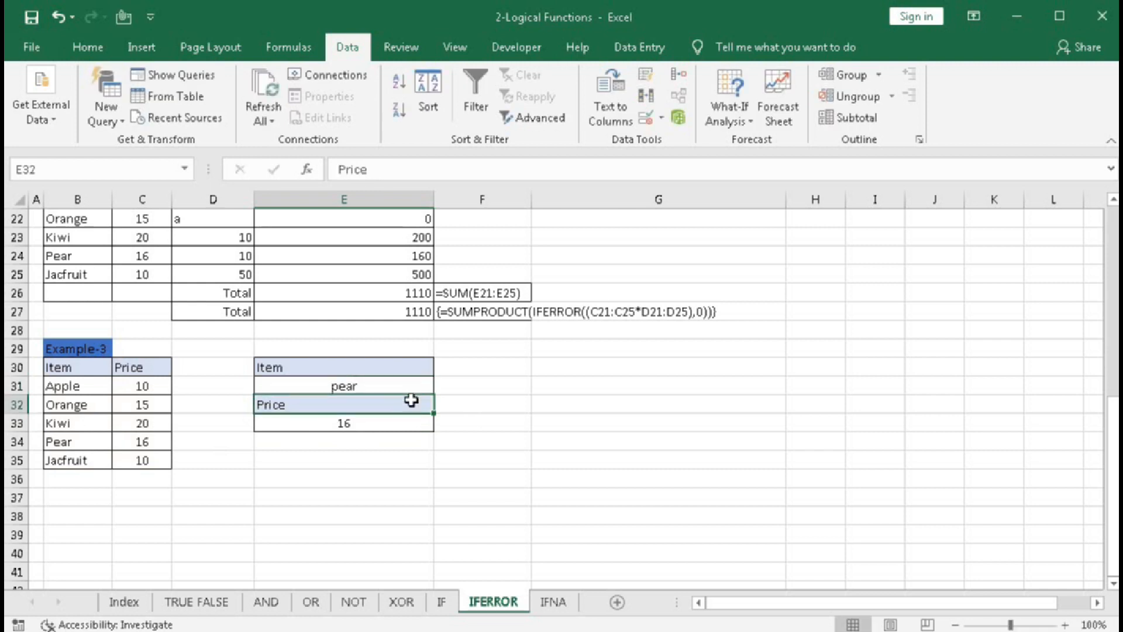
click(134, 443)
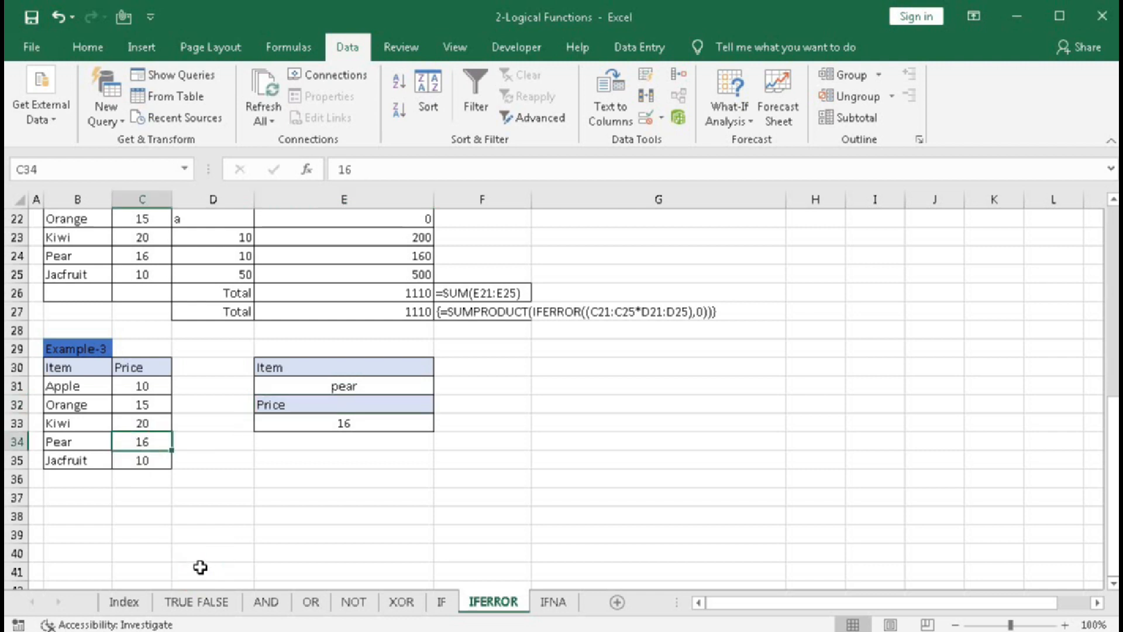
click(306, 479)
scroll(310, 490, up, 7)
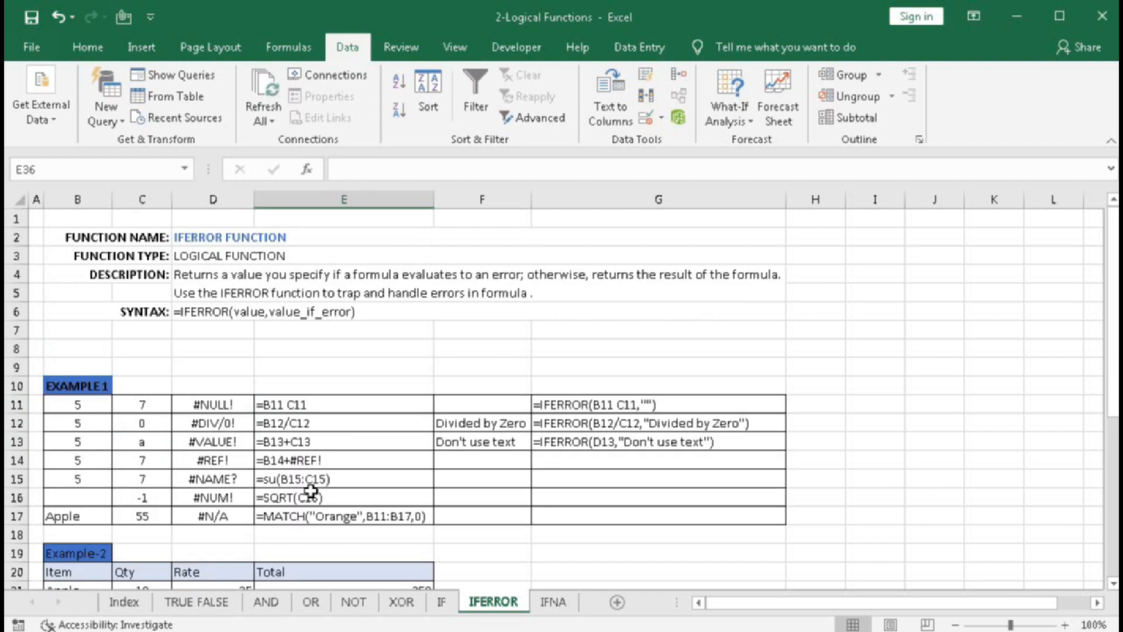